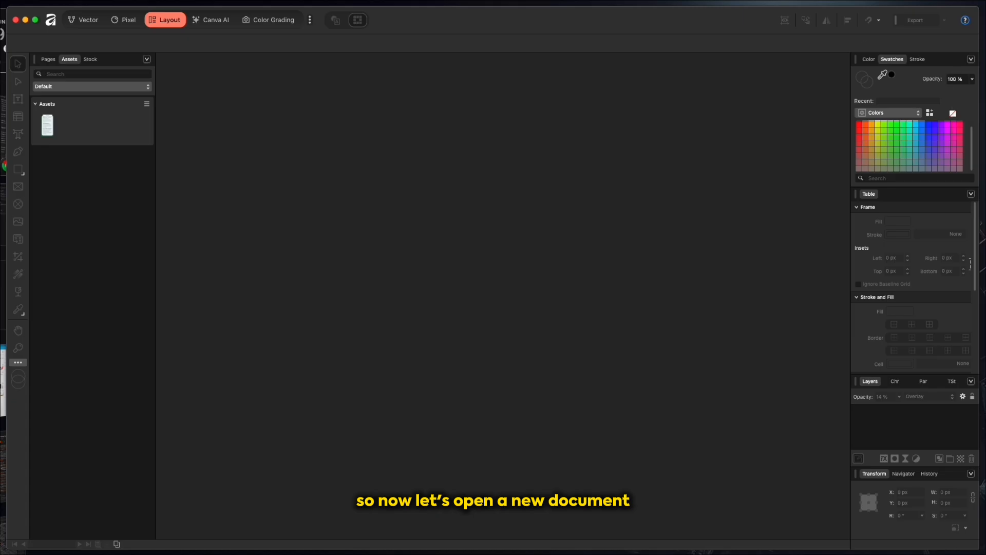
Open the RAW photo ZOR01785.ARW for developing
{"action": "left_click", "coordinate": [43, 1]}
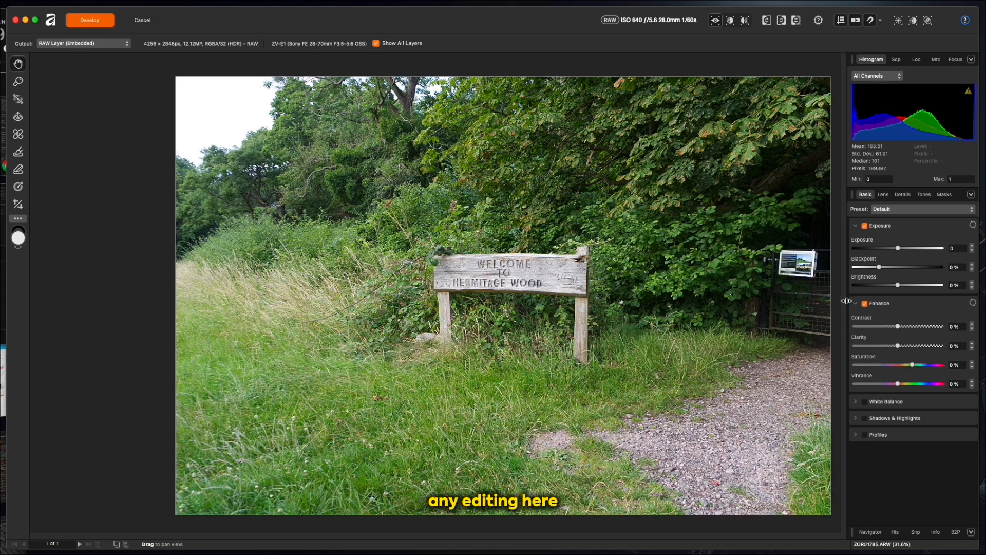
Review the photo's lens corrections, metadata, location and histogram, and develop the RAW image with the default settings
{"action": "left_click", "coordinate": [903, 194]}
{"action": "left_click", "coordinate": [883, 194]}
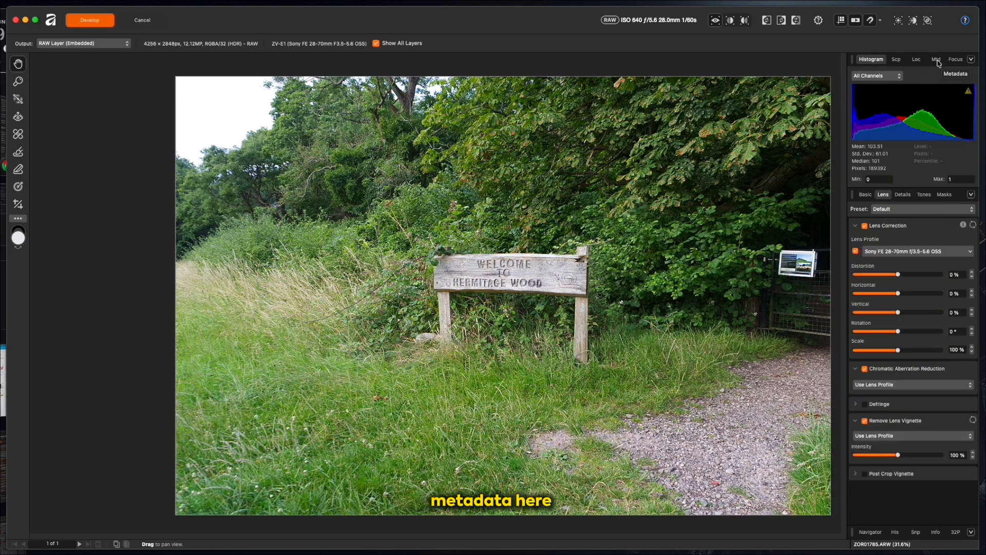
{"action": "left_click", "coordinate": [936, 59]}
{"action": "left_click", "coordinate": [897, 60]}
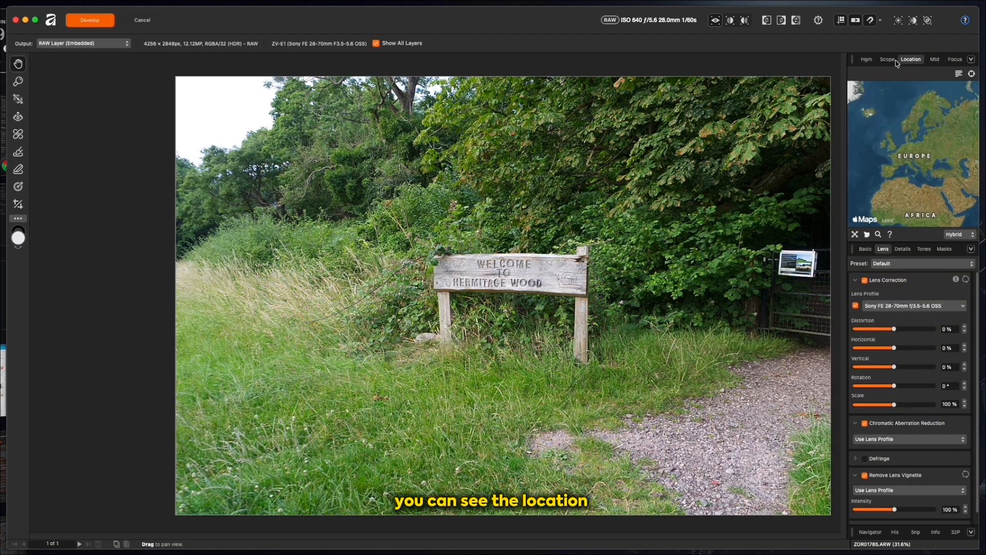
{"action": "left_click", "coordinate": [867, 60]}
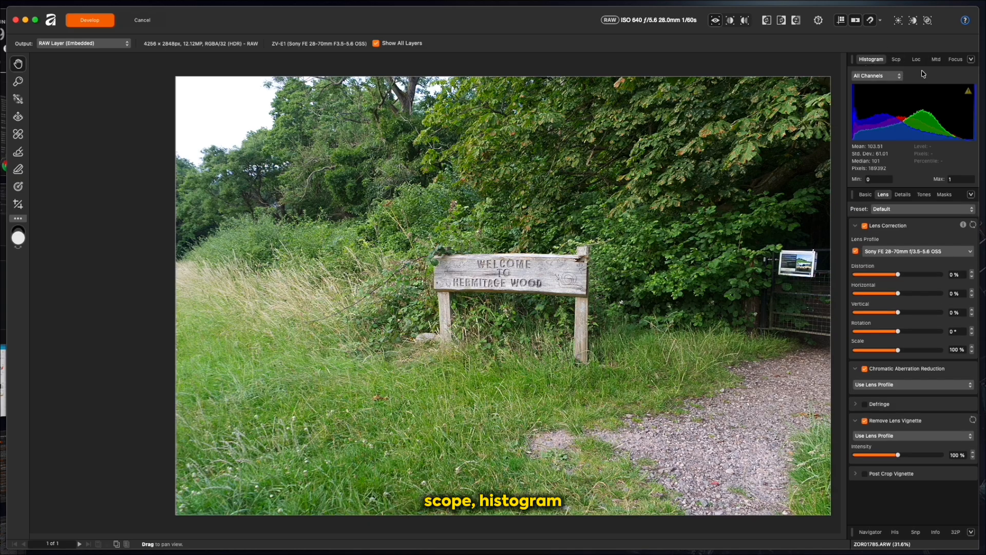
{"action": "left_click", "coordinate": [950, 61]}
{"action": "left_click", "coordinate": [819, 60]}
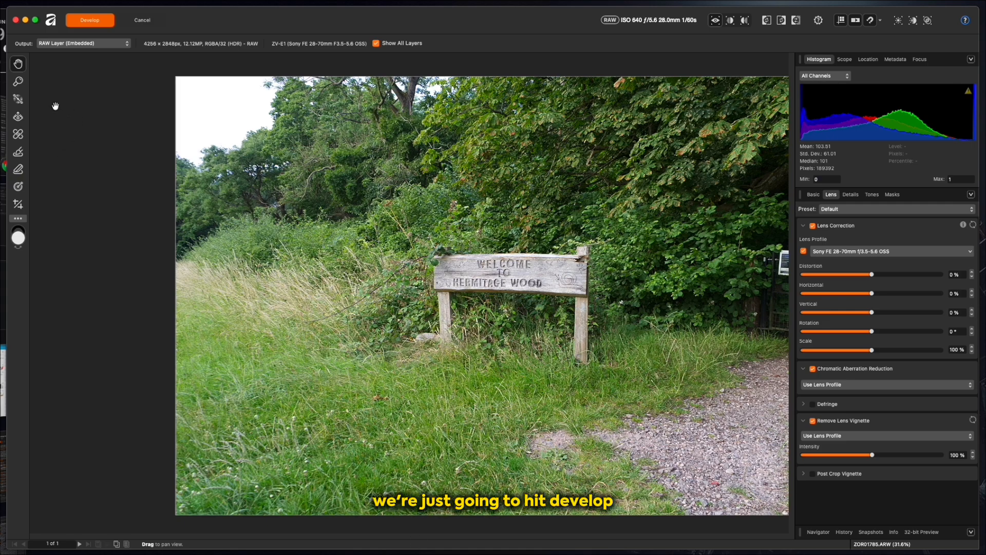
{"action": "left_click", "coordinate": [92, 21]}
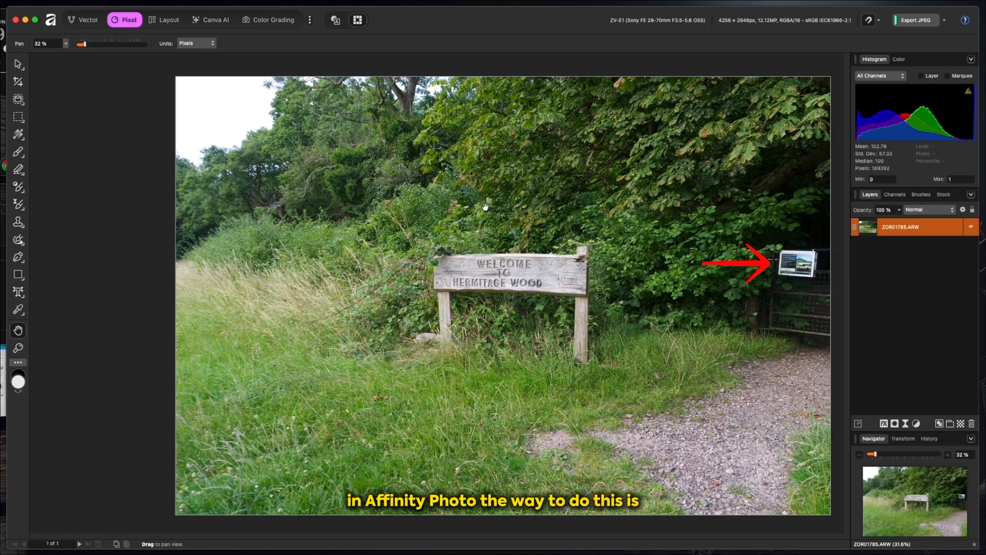
Add a new pixel layer above the photo and name it "Retouching"
{"action": "left_click", "coordinate": [960, 423]}
{"action": "left_click", "coordinate": [896, 230]}
{"action": "double_click", "coordinate": [897, 230]}
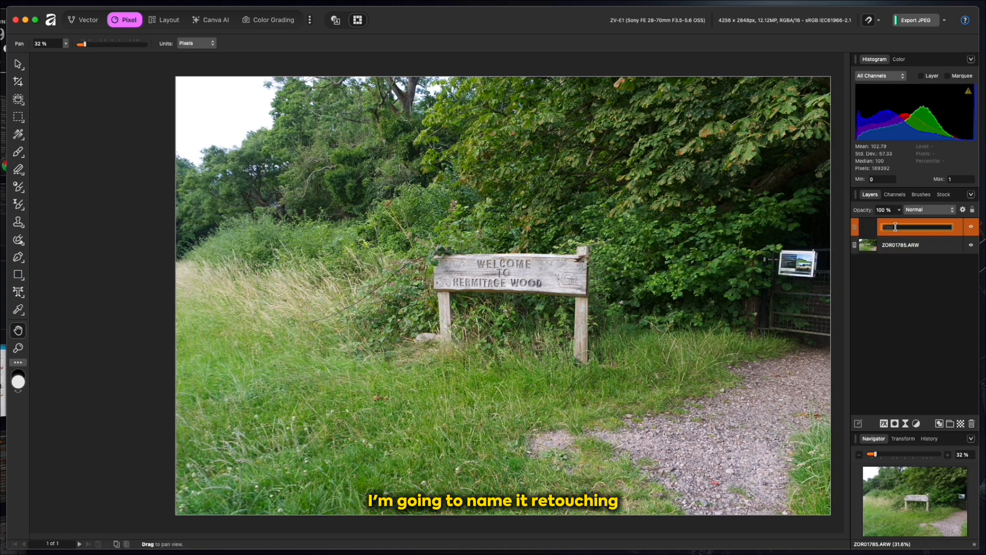
{"action": "type", "text": "Retouching"}
{"action": "key", "text": "Return"}
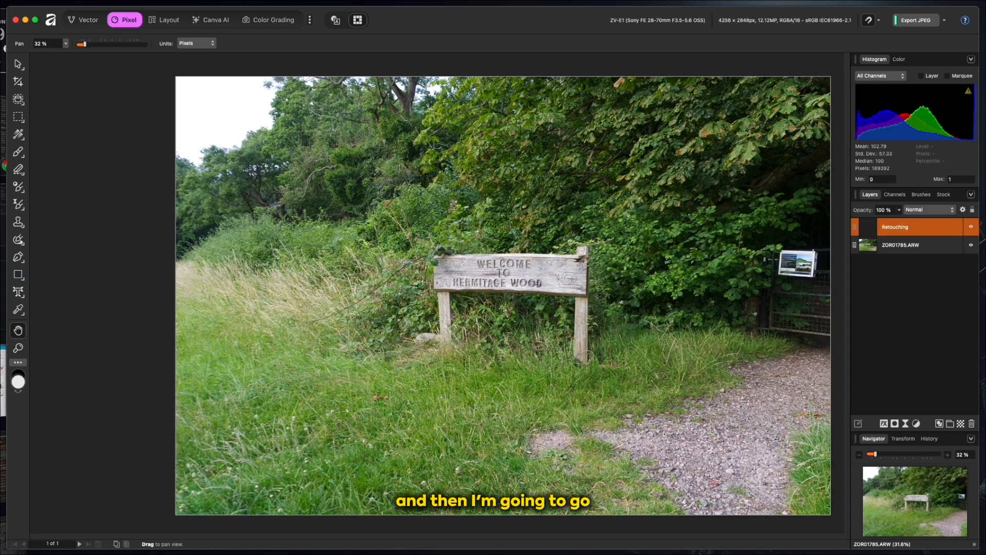
Remove the small white notice on the gate with the Inpainting Brush, using Current Layer & Below as the source
{"action": "left_click", "coordinate": [24, 210]}
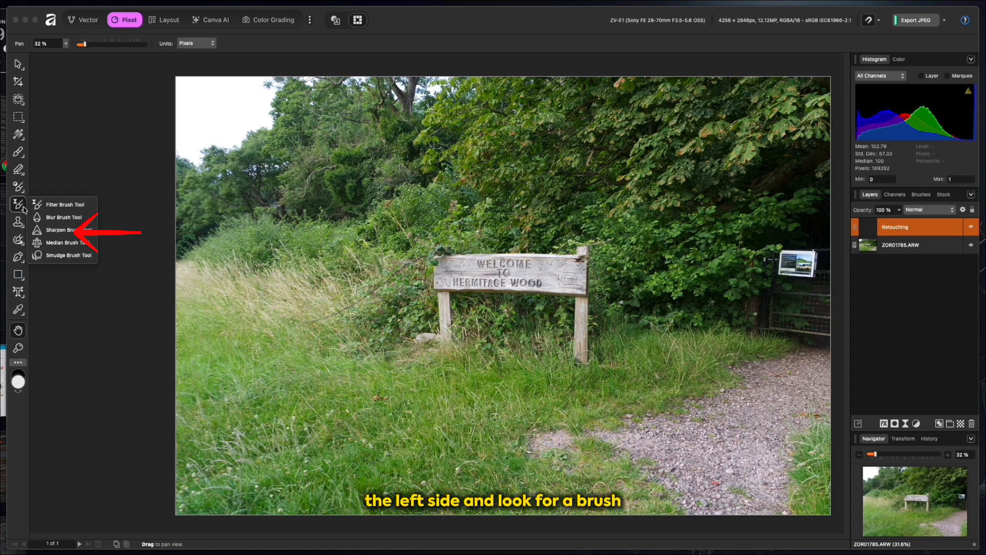
{"action": "right_click", "coordinate": [20, 240]}
{"action": "left_click", "coordinate": [19, 239]}
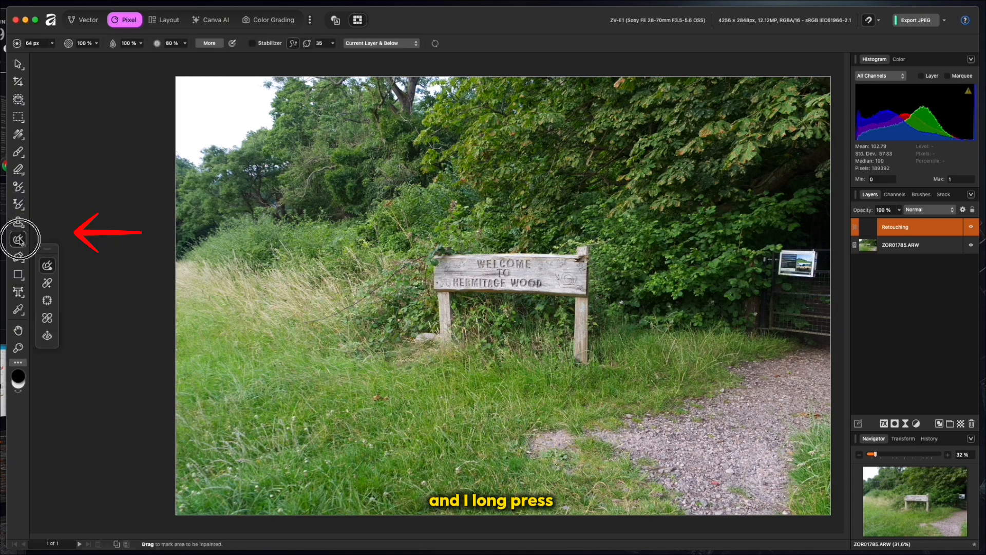
{"action": "left_click", "coordinate": [20, 239]}
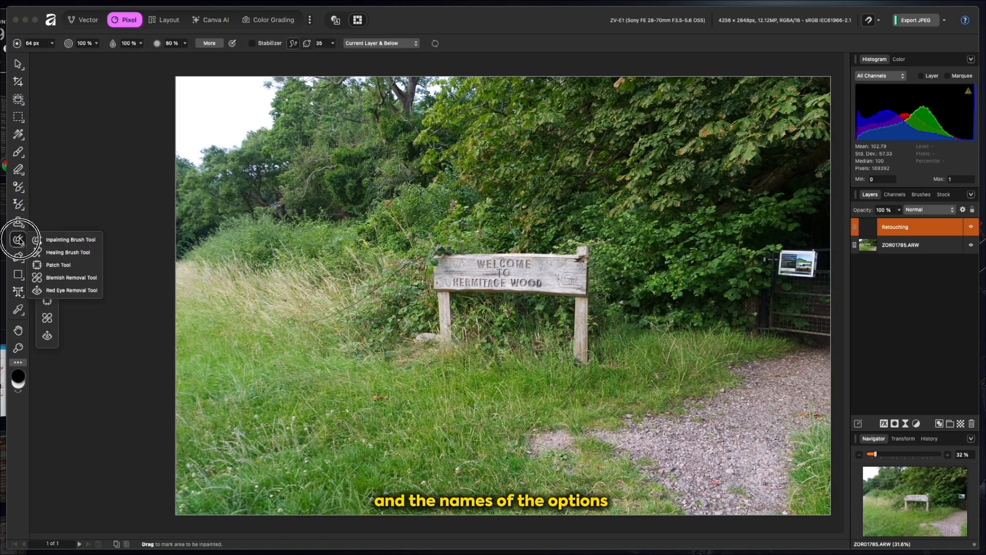
{"action": "left_click", "coordinate": [56, 239]}
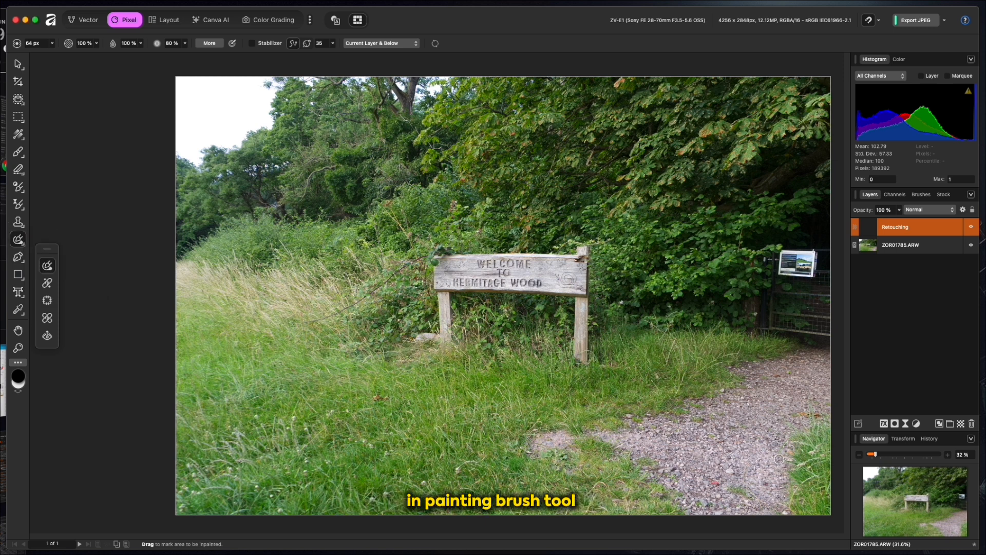
{"action": "left_click", "coordinate": [396, 44]}
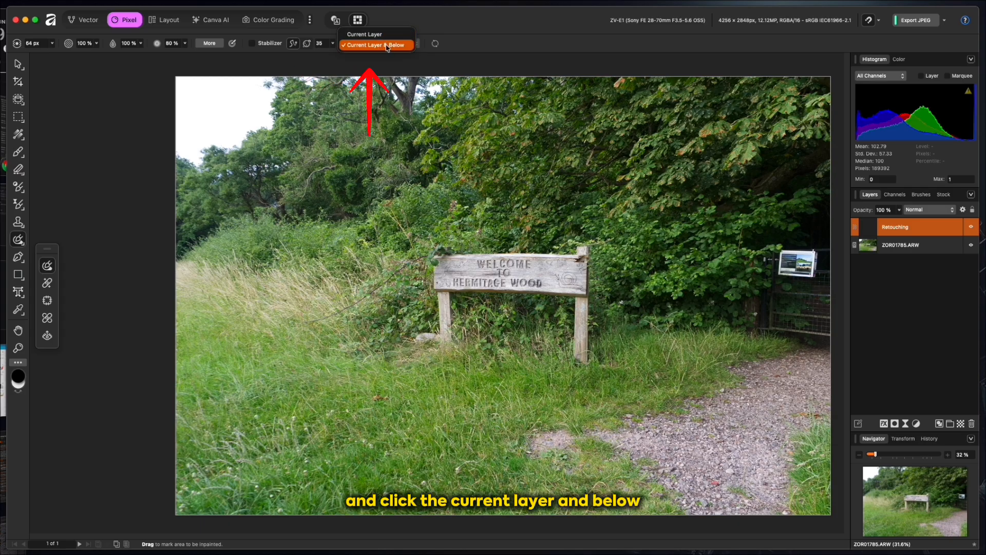
{"action": "left_click", "coordinate": [388, 46]}
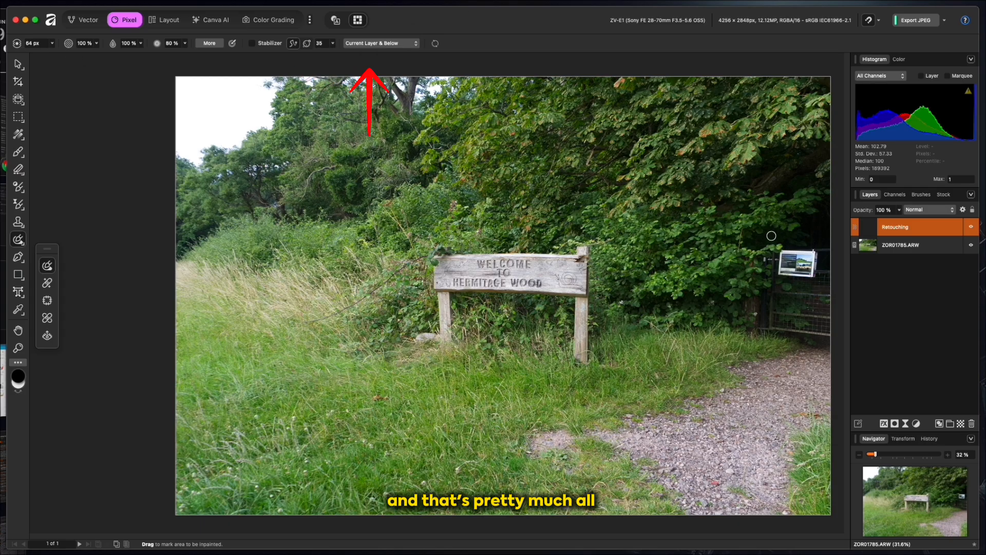
{"action": "mouse_move", "coordinate": [782, 254]}
{"action": "left_mouse_down"}
{"action": "mouse_move", "coordinate": [780, 270]}
{"action": "mouse_move", "coordinate": [806, 273]}
{"action": "mouse_move", "coordinate": [814, 257]}
{"action": "mouse_move", "coordinate": [787, 252]}
{"action": "mouse_move", "coordinate": [802, 257]}
{"action": "mouse_move", "coordinate": [784, 267]}
{"action": "mouse_move", "coordinate": [809, 260]}
{"action": "mouse_move", "coordinate": [810, 274]}
{"action": "mouse_move", "coordinate": [781, 263]}
{"action": "mouse_move", "coordinate": [790, 269]}
{"action": "left_mouse_up"}
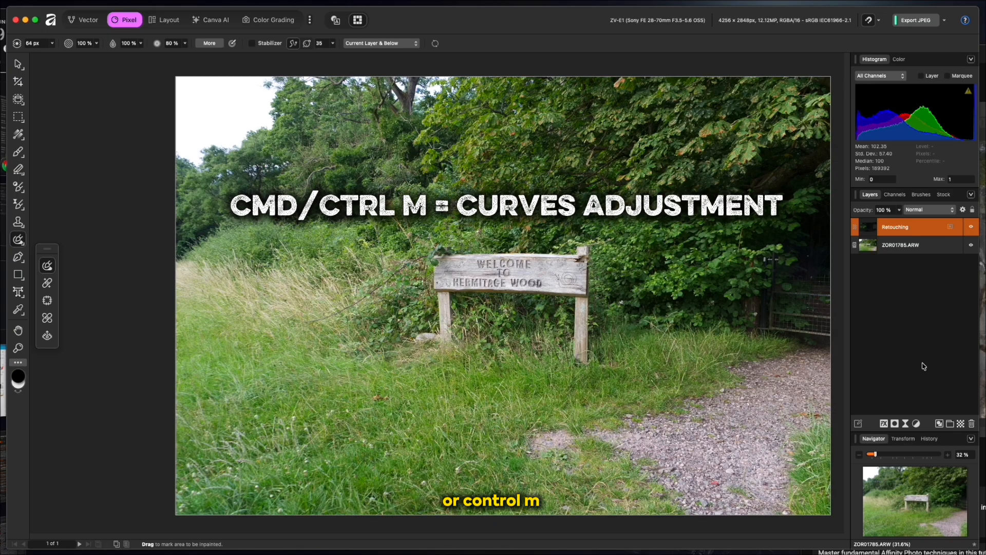
Add a Curves adjustment with a gentle S-curve: shadow point about 0.264, 0.247, raised upper midtones and white output about 0.975
{"action": "key", "text": "super+m"}
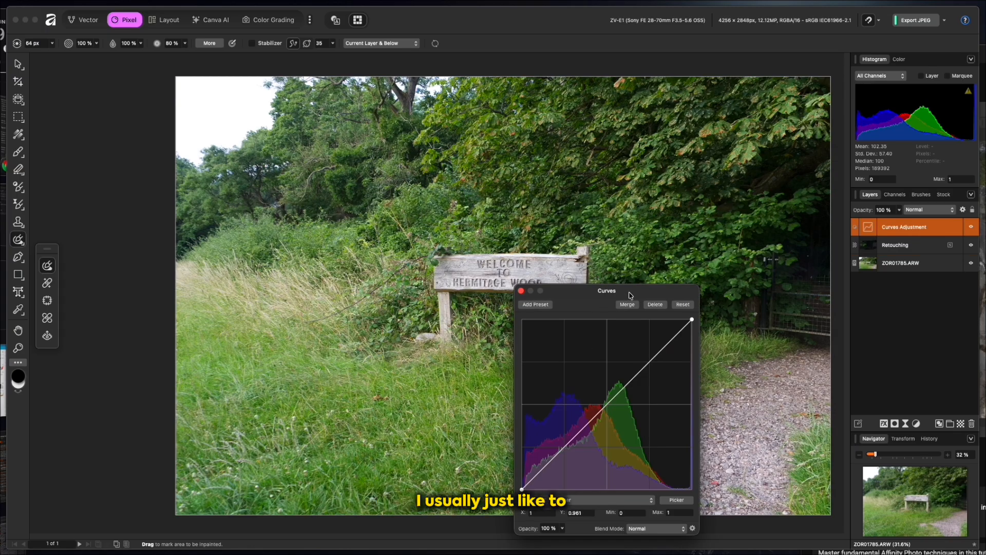
{"action": "left_click_drag", "start_coordinate": [622, 292], "coordinate": [892, 271]}
{"action": "left_click", "coordinate": [790, 467]}
{"action": "left_click_drag", "start_coordinate": [790, 467], "coordinate": [791, 463]}
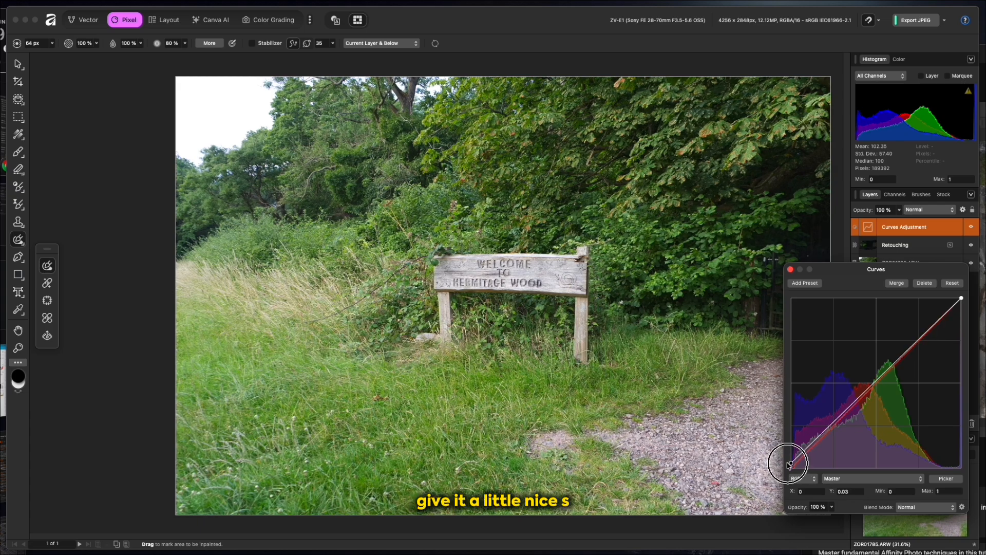
{"action": "left_click_drag", "start_coordinate": [834, 426], "coordinate": [836, 427]}
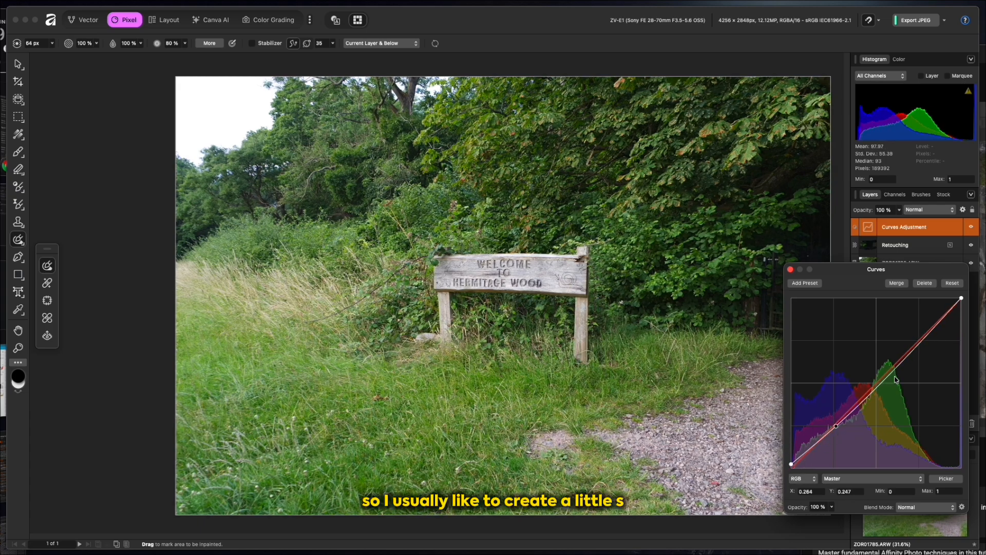
{"action": "left_click_drag", "start_coordinate": [892, 381], "coordinate": [907, 345]}
{"action": "left_click_drag", "start_coordinate": [961, 298], "coordinate": [961, 303]}
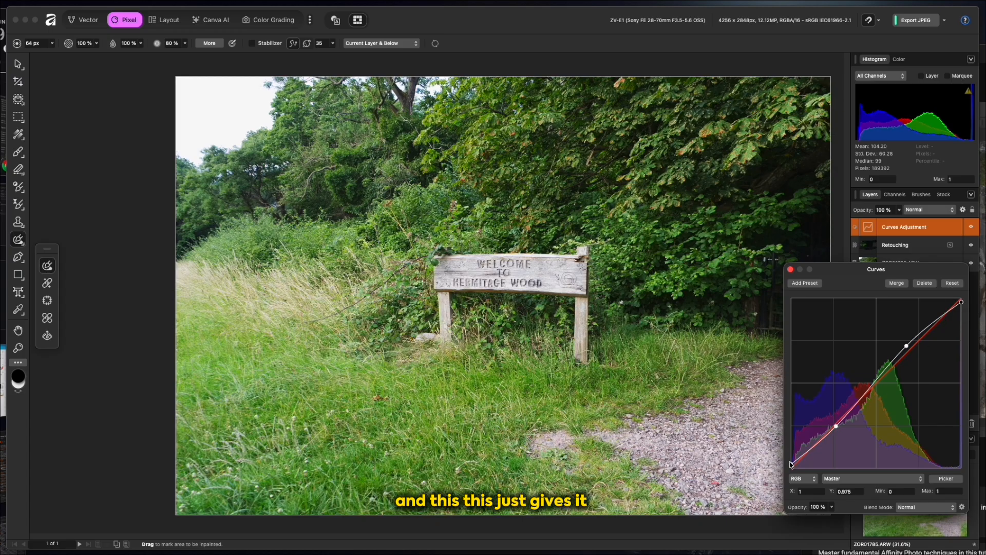
Fade the curve further by raising the black point's output to about 0.077 and lowering the white point's output to about 0.964
{"action": "left_click_drag", "start_coordinate": [790, 466], "coordinate": [790, 452]}
{"action": "left_click_drag", "start_coordinate": [790, 452], "coordinate": [785, 461]}
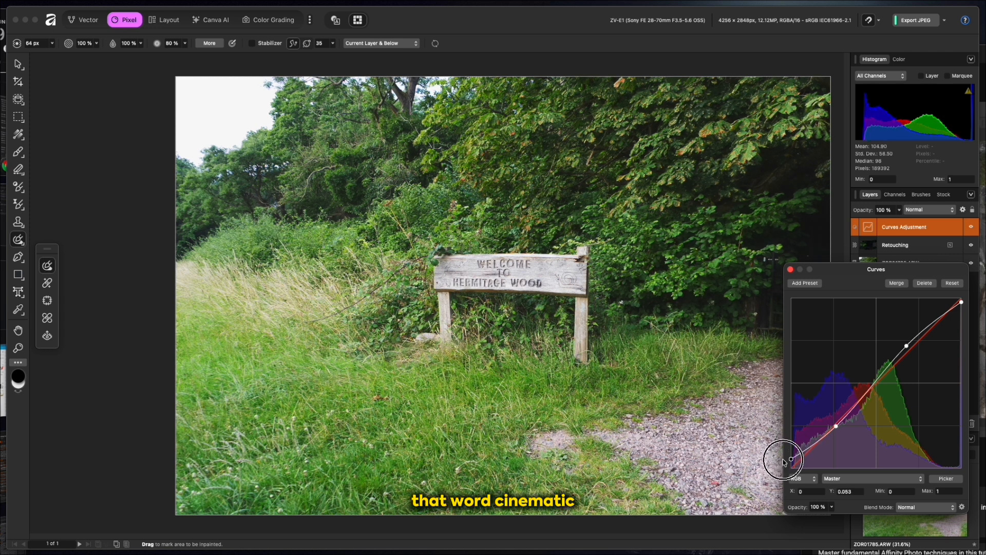
{"action": "mouse_move", "coordinate": [962, 306]}
{"action": "left_mouse_down"}
{"action": "mouse_move", "coordinate": [961, 314]}
{"action": "mouse_move", "coordinate": [962, 307]}
{"action": "left_mouse_up"}
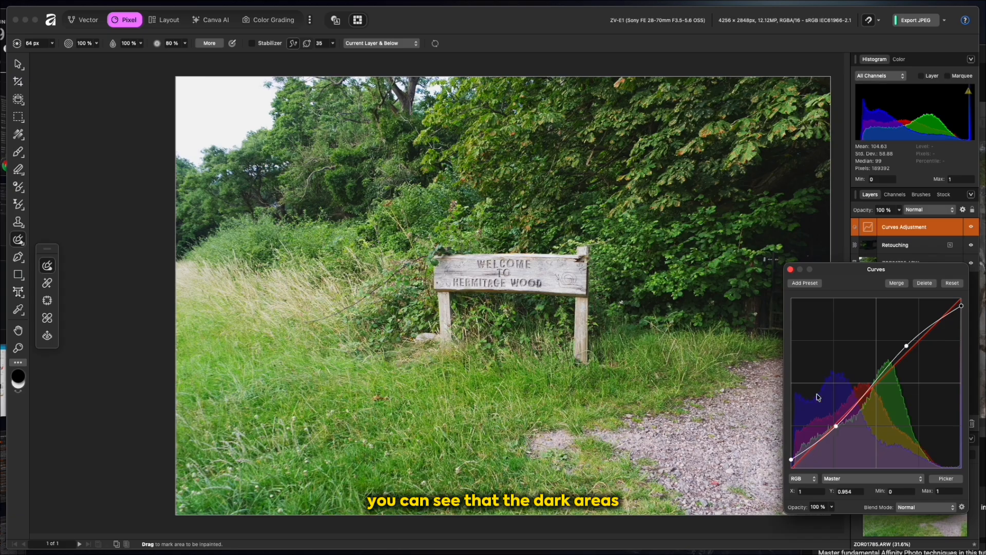
{"action": "left_click_drag", "start_coordinate": [791, 459], "coordinate": [785, 457]}
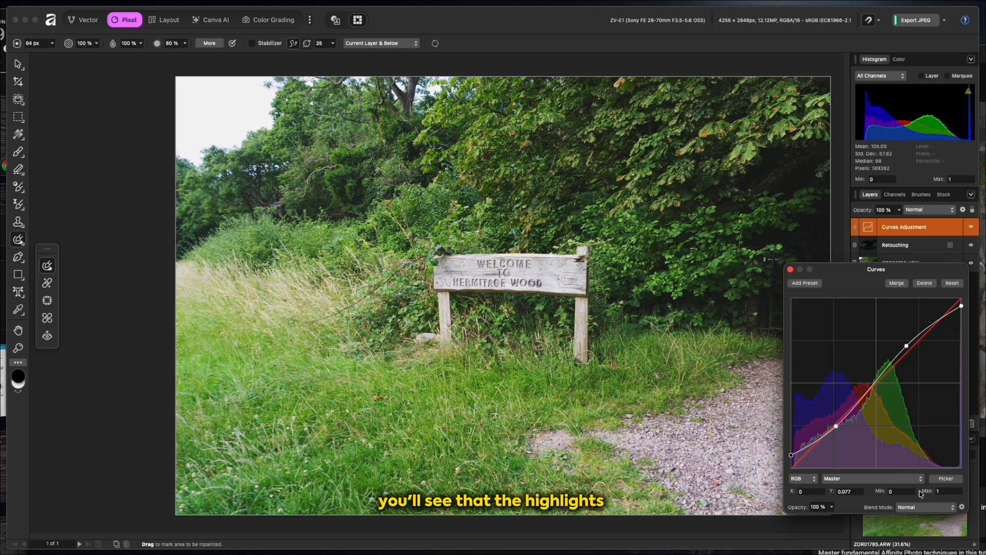
{"action": "left_click", "coordinate": [791, 269]}
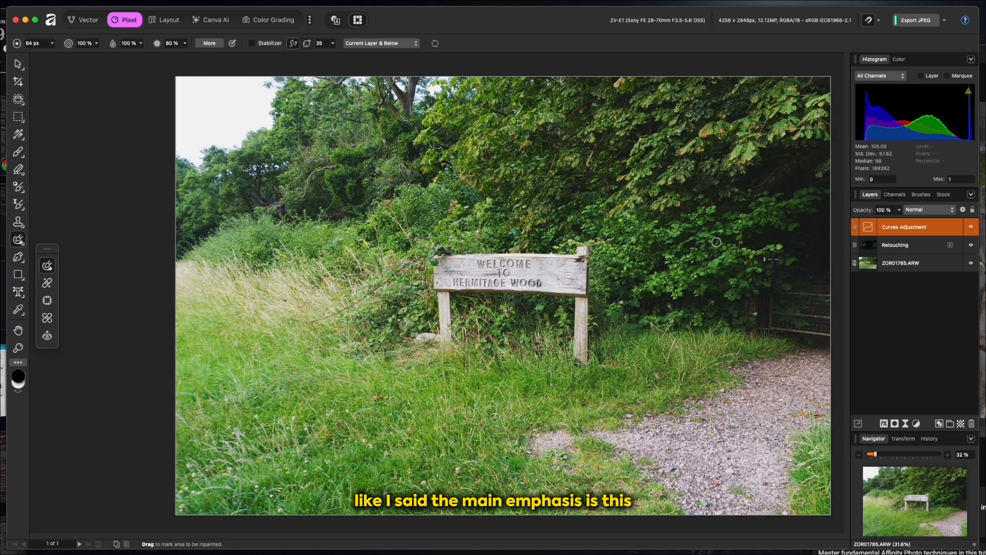
Add another pixel layer above the Curves Adjustment and name it "Light control"
{"action": "left_click", "coordinate": [960, 424]}
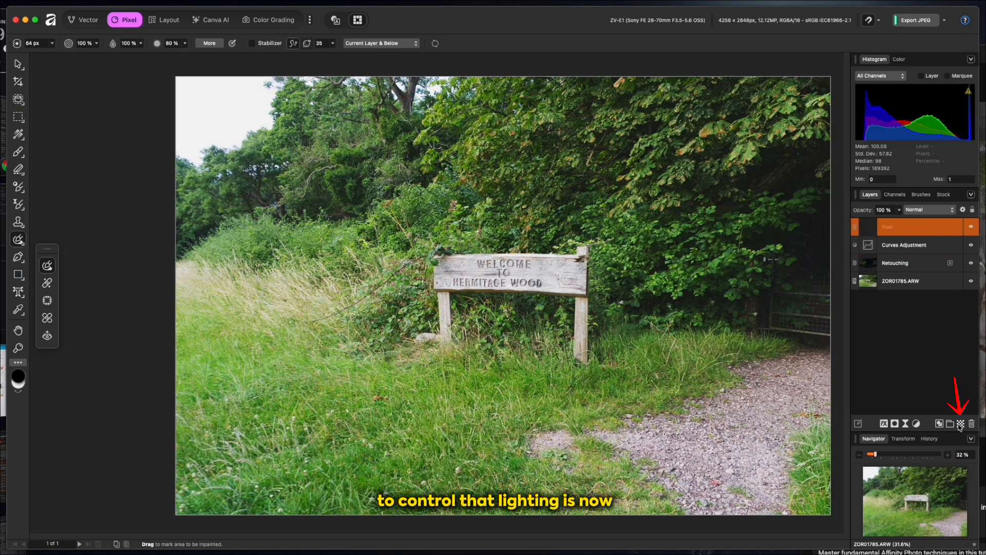
{"action": "double_click", "coordinate": [888, 224]}
{"action": "type", "text": "Light control"}
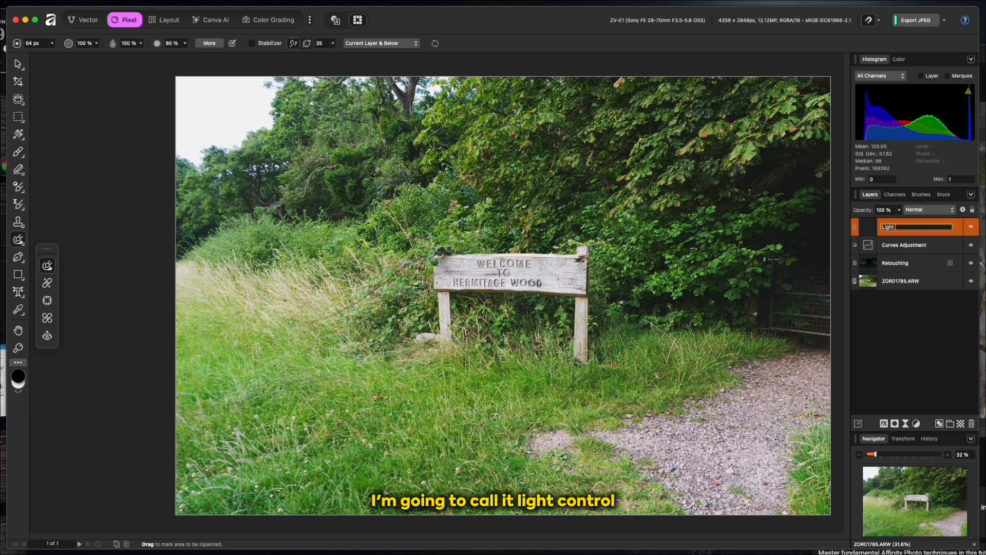
Set the Light control layer's blend mode to Overlay and its opacity to 32%
{"action": "left_click", "coordinate": [929, 210]}
{"action": "left_click", "coordinate": [925, 339]}
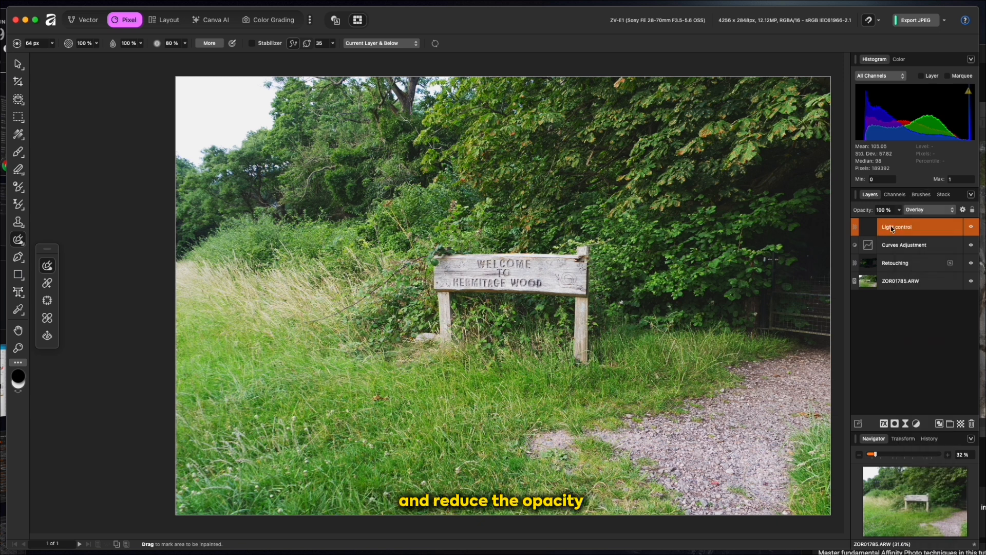
{"action": "left_click", "coordinate": [899, 211]}
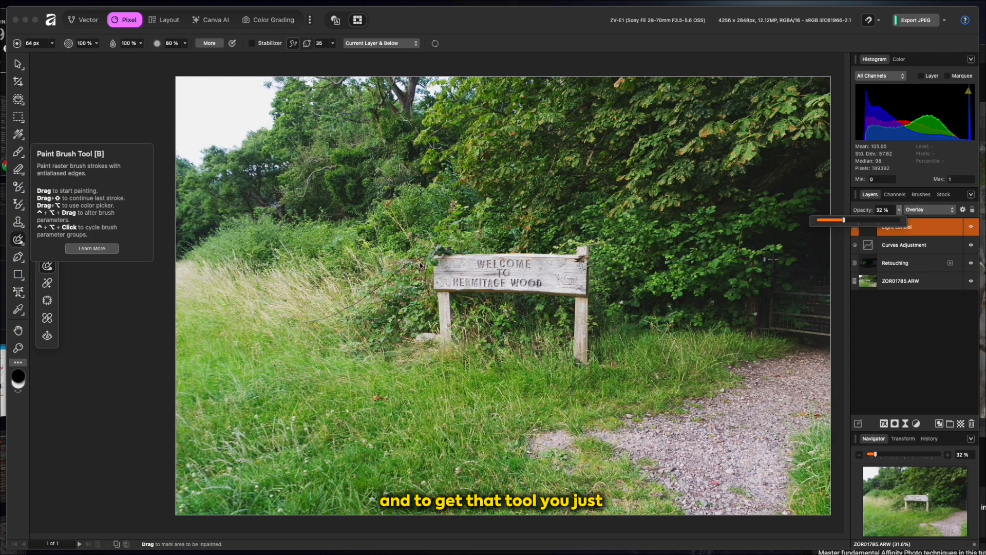
Set up the Paint Brush with the Masking category's Tight Spacing – Large Soft brush, enlarged to about 1800 px
{"action": "key", "text": "b"}
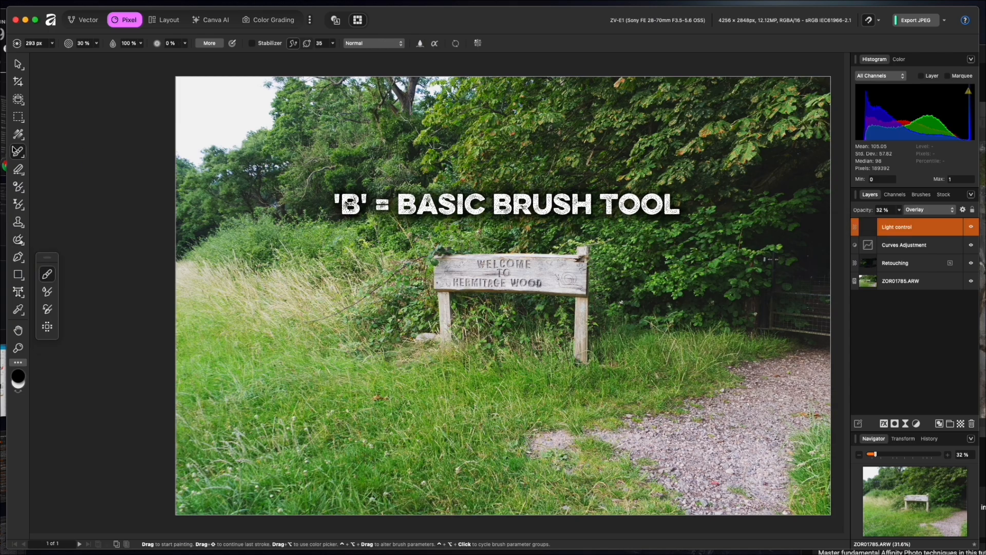
{"action": "left_click", "coordinate": [921, 194]}
{"action": "left_click", "coordinate": [910, 221]}
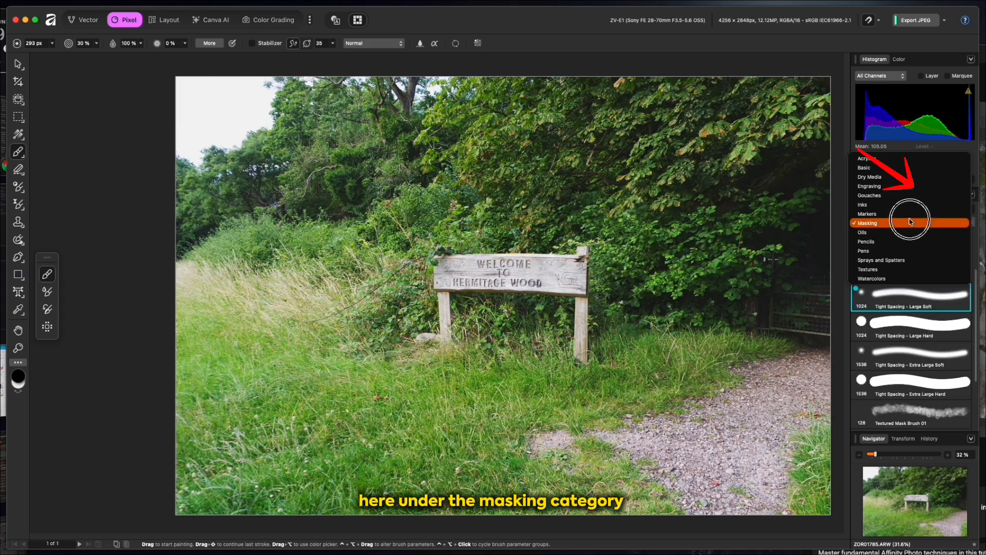
{"action": "left_click", "coordinate": [900, 224]}
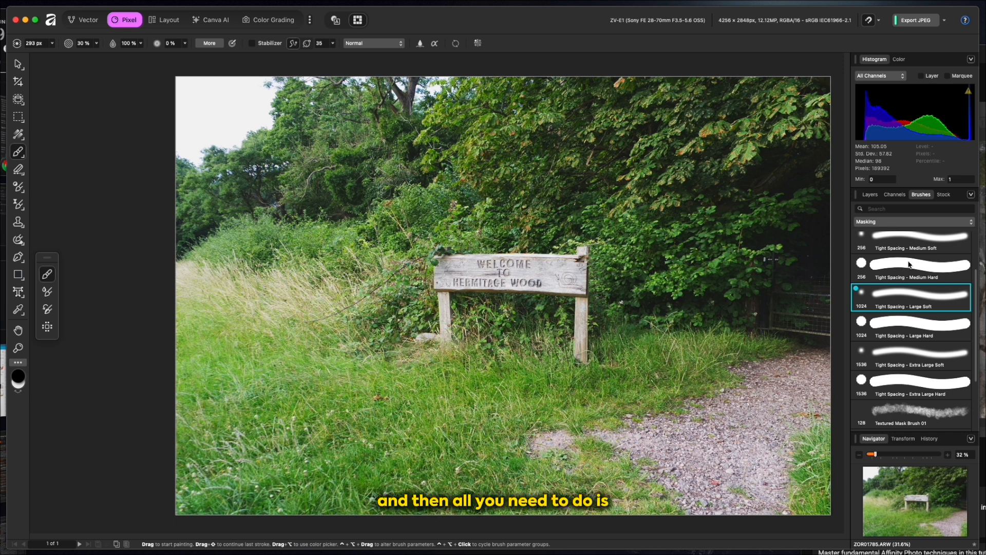
{"action": "left_click", "coordinate": [871, 195]}
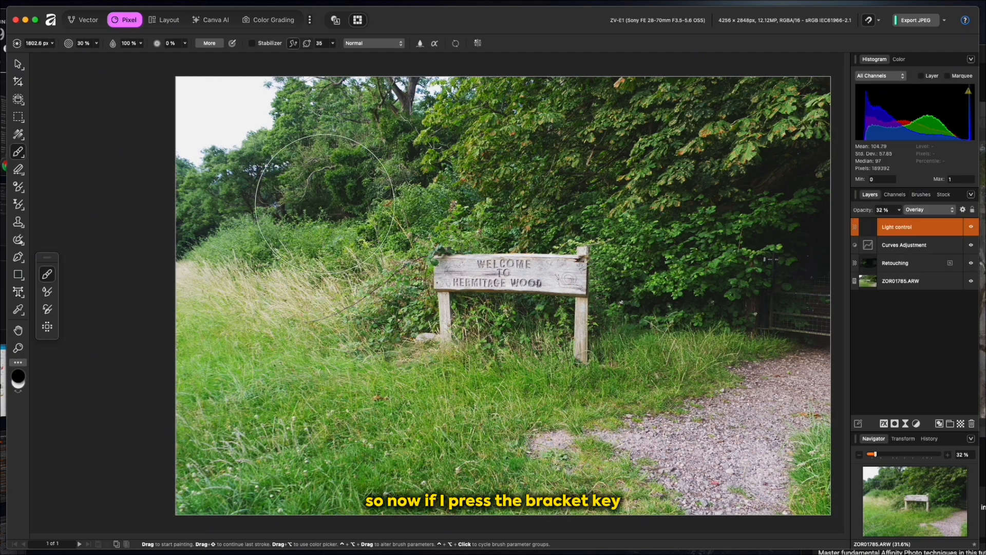
{"action": "key", "text": "bracketright"}
{"action": "key", "text": "bracketright"}
{"action": "key", "text": "bracketright"}
{"action": "key", "text": "bracketright"}
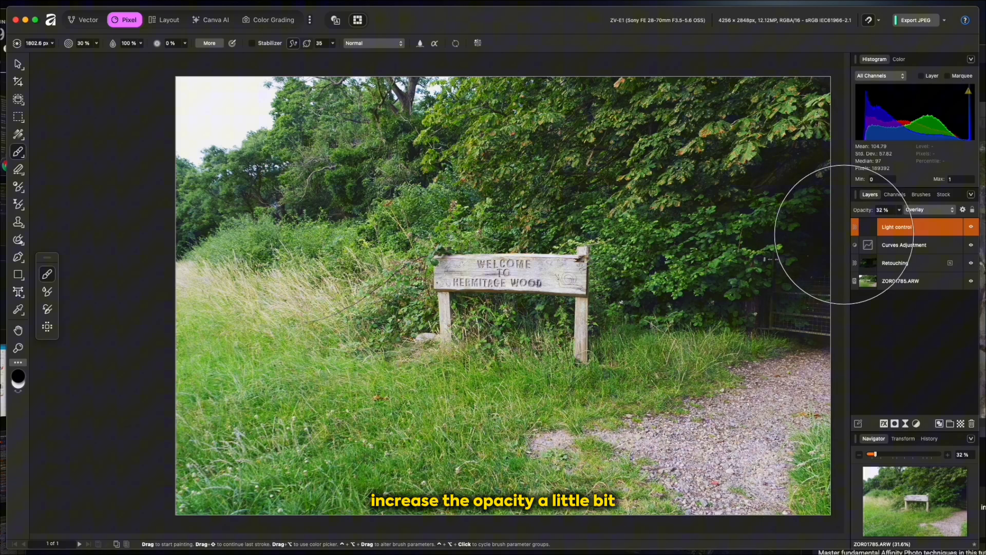
Raise the Light control layer's opacity to 46%
{"action": "left_click", "coordinate": [899, 210]}
{"action": "left_click_drag", "start_coordinate": [900, 220], "coordinate": [931, 221]}
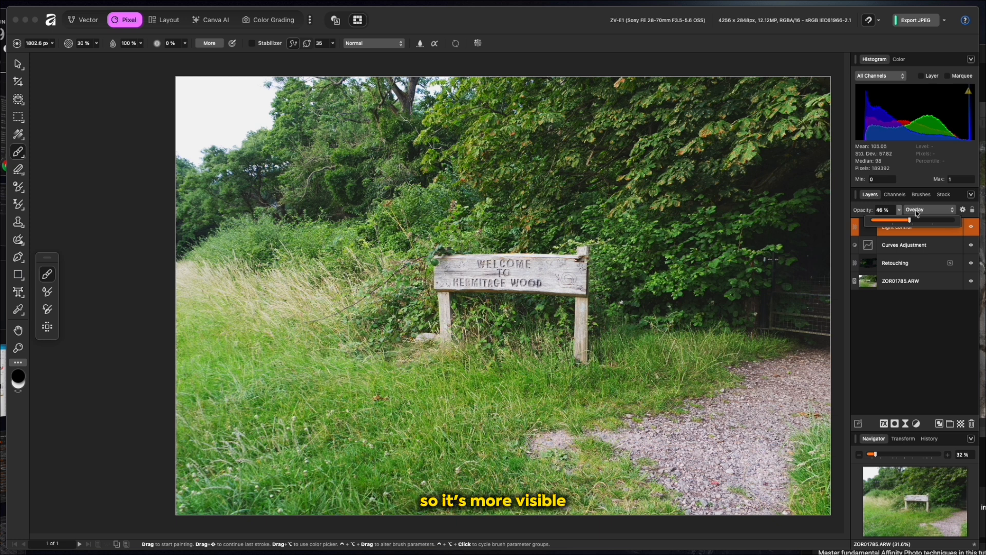
{"action": "left_click", "coordinate": [306, 211]}
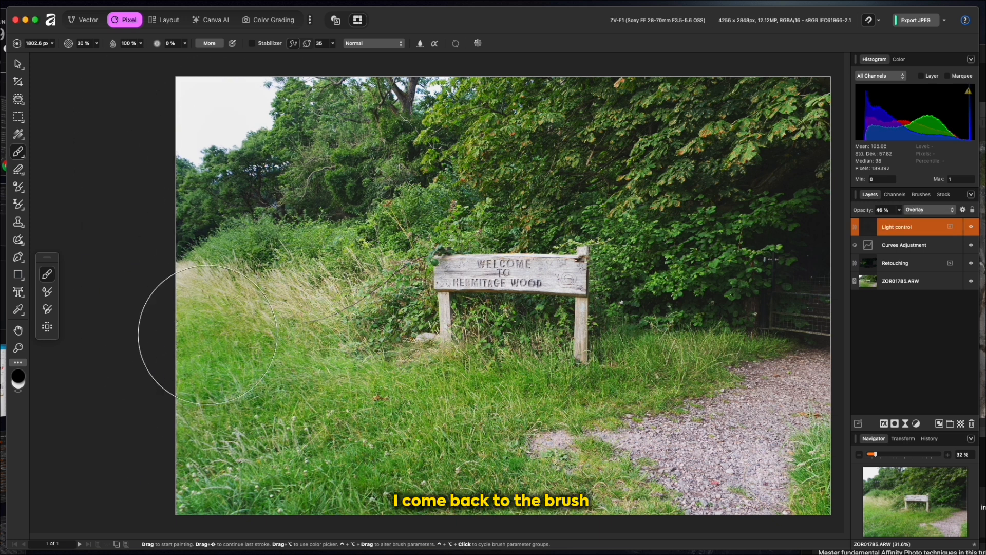
Paint black over the grass and trees around the wooden sign on the Light control layer to darken the surroundings
{"action": "mouse_move", "coordinate": [304, 411]}
{"action": "left_mouse_down"}
{"action": "mouse_move", "coordinate": [783, 381]}
{"action": "mouse_move", "coordinate": [789, 283]}
{"action": "mouse_move", "coordinate": [755, 178]}
{"action": "mouse_move", "coordinate": [766, 117]}
{"action": "mouse_move", "coordinate": [517, 121]}
{"action": "mouse_move", "coordinate": [726, 353]}
{"action": "mouse_move", "coordinate": [760, 474]}
{"action": "mouse_move", "coordinate": [477, 436]}
{"action": "mouse_move", "coordinate": [221, 470]}
{"action": "left_mouse_up"}
{"action": "mouse_move", "coordinate": [225, 242]}
{"action": "left_mouse_down"}
{"action": "mouse_move", "coordinate": [223, 113]}
{"action": "mouse_move", "coordinate": [312, 315]}
{"action": "mouse_move", "coordinate": [280, 134]}
{"action": "mouse_move", "coordinate": [354, 79]}
{"action": "mouse_move", "coordinate": [390, 91]}
{"action": "left_mouse_up"}
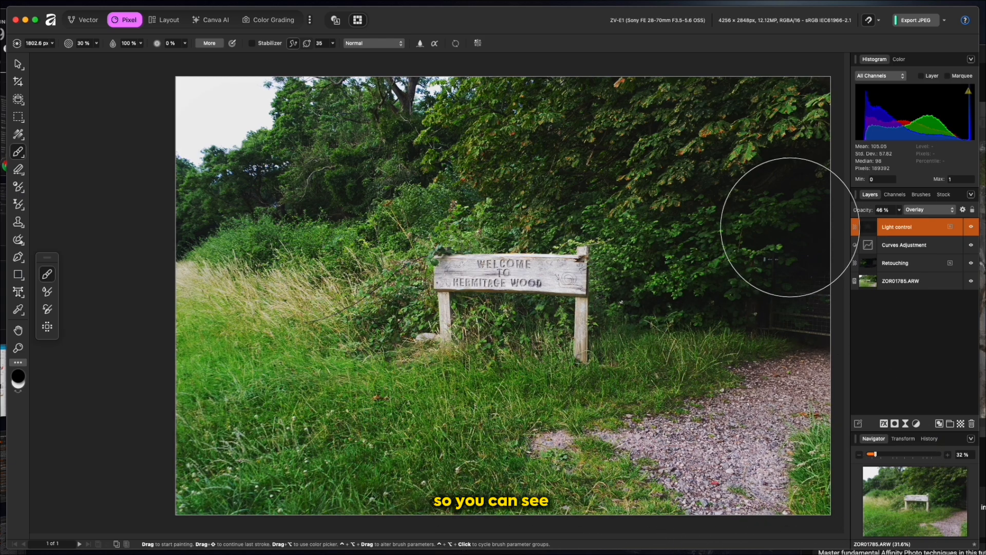
Compare the photo with the Light control layer hidden and shown
{"action": "left_click", "coordinate": [971, 227]}
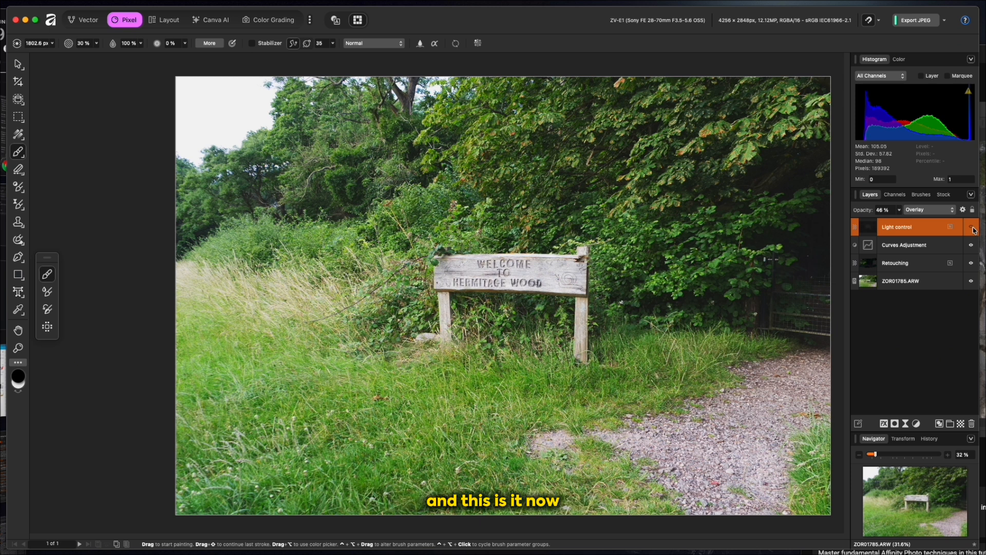
{"action": "left_click", "coordinate": [973, 229]}
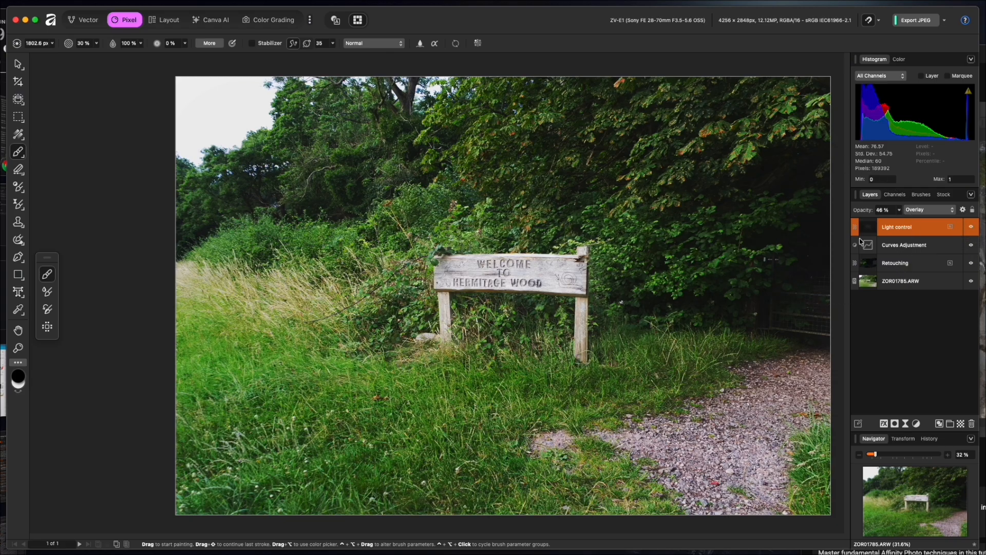
{"action": "left_click", "coordinate": [554, 246]}
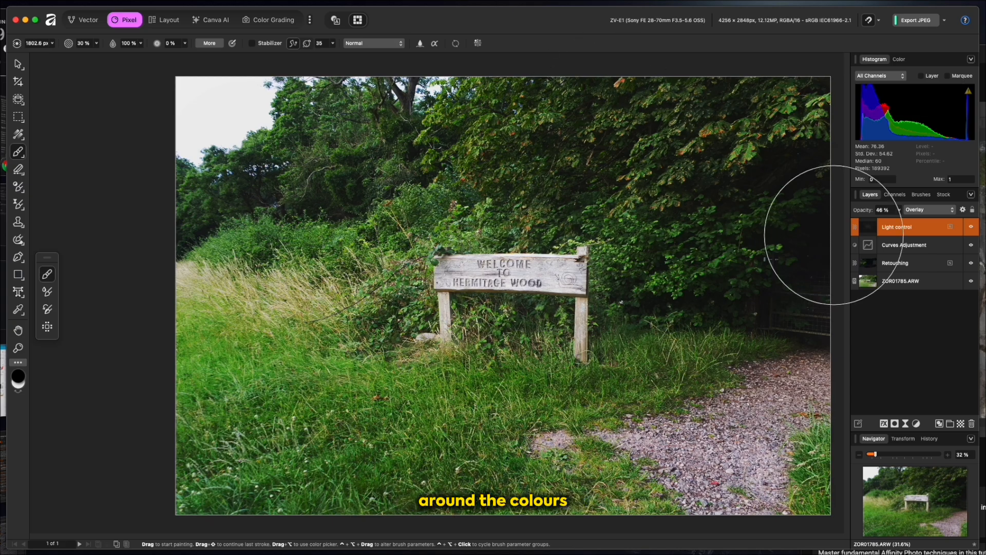
{"action": "key", "text": "super+z"}
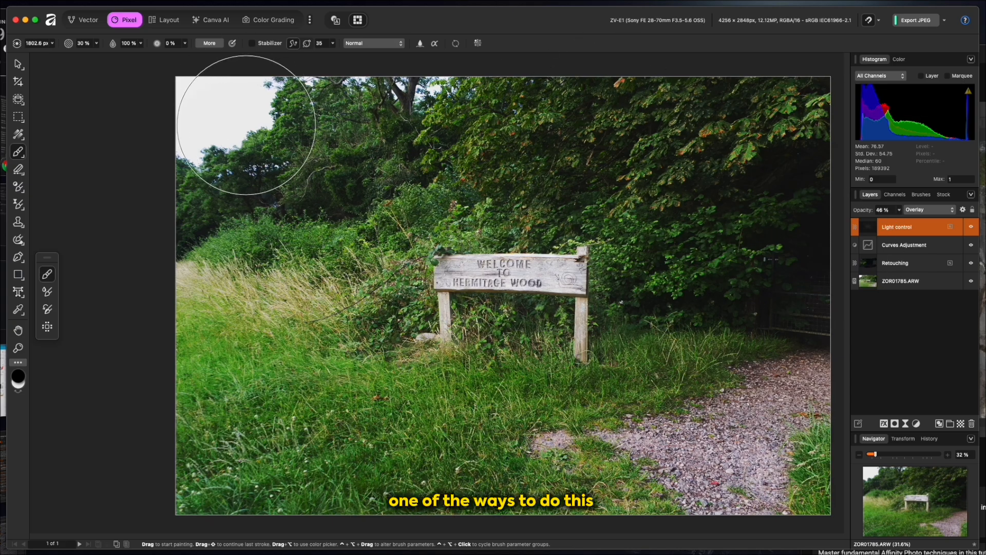
Add a Selective Color adjustment layer above the Light control layer and move its dialog clear of the sign
{"action": "left_click", "coordinate": [915, 423]}
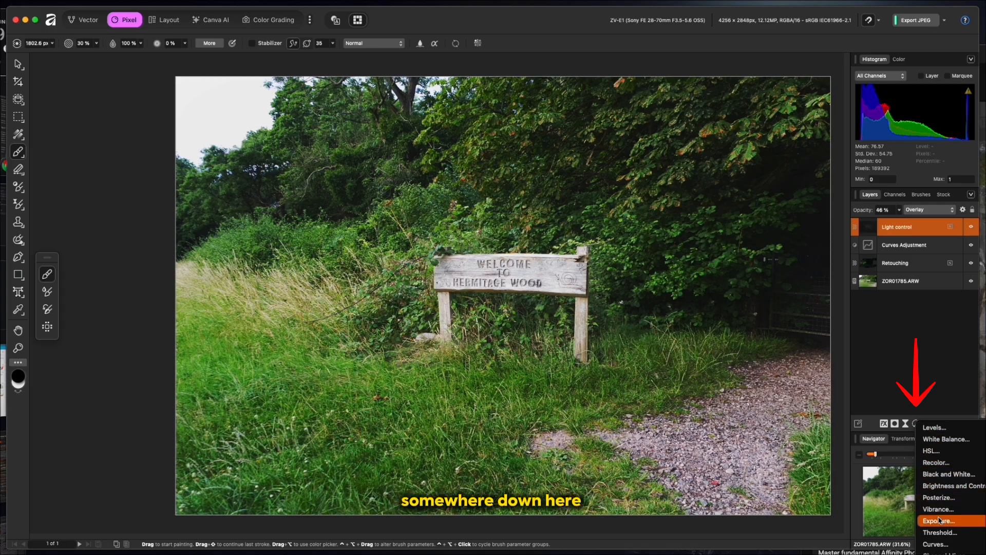
{"action": "scroll", "coordinate": [934, 451], "scroll_direction": "down", "scroll_amount": 3}
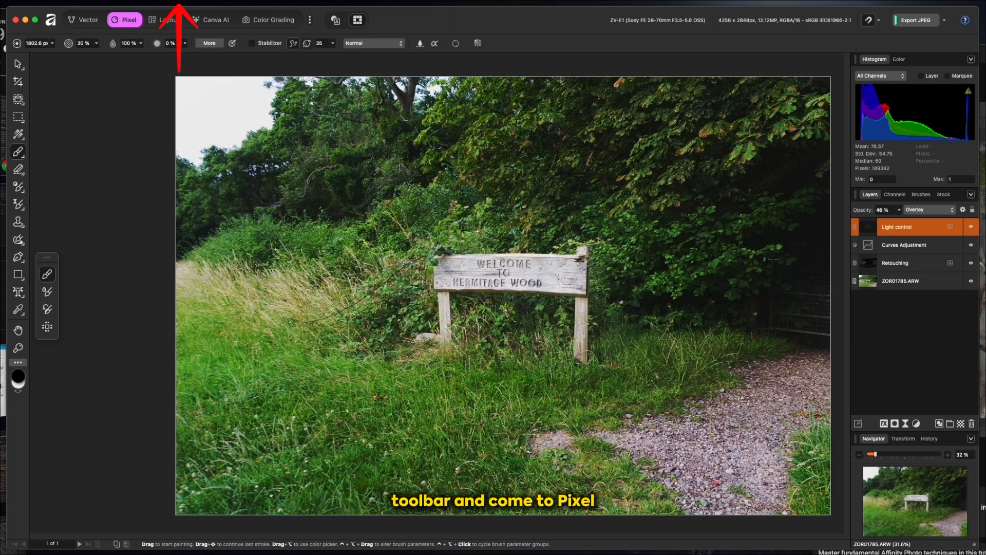
{"action": "left_click", "coordinate": [179, 1]}
{"action": "mouse_move", "coordinate": [193, 53]}
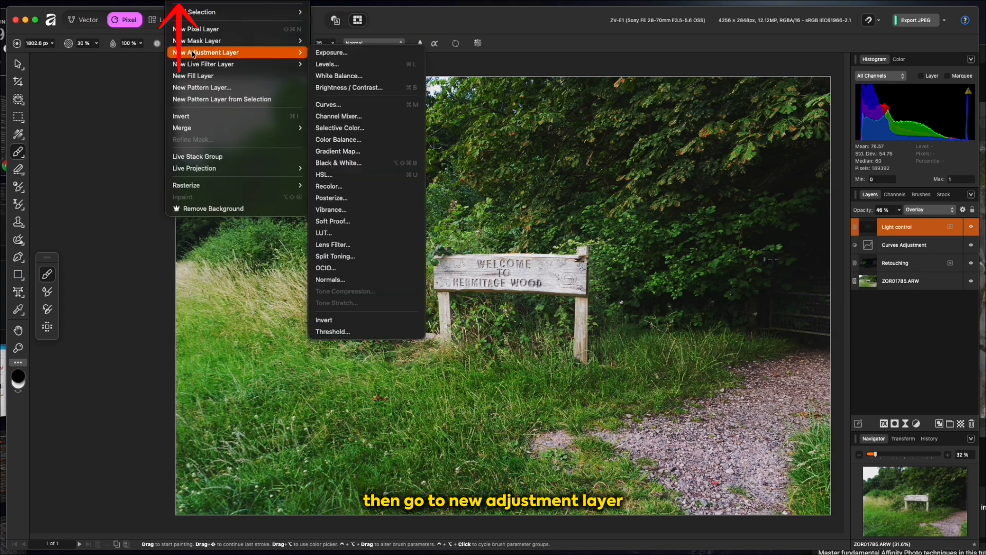
{"action": "left_click", "coordinate": [338, 128]}
{"action": "left_click_drag", "start_coordinate": [918, 383], "coordinate": [763, 345]}
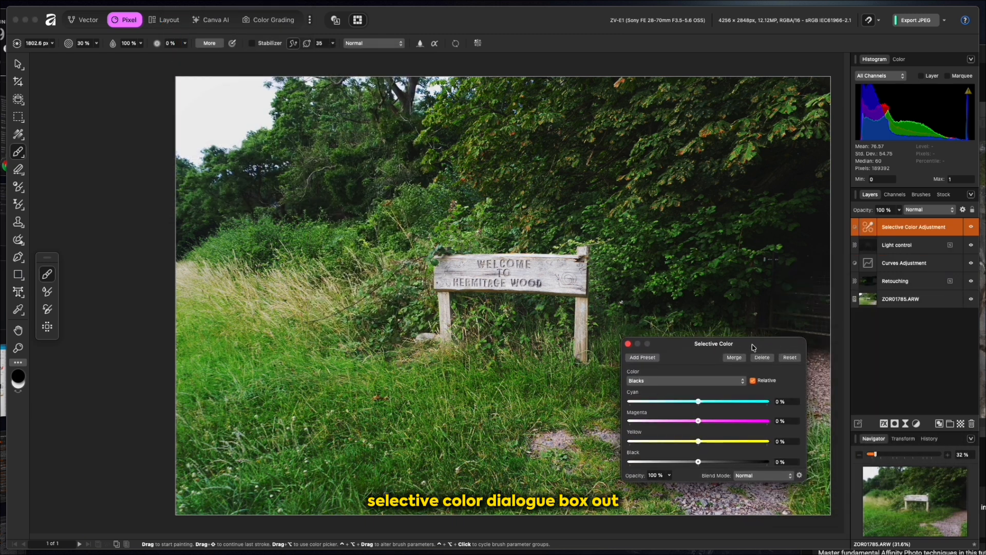
Lower the Cyan of the Reds to -22% in the Selective Color adjustment
{"action": "left_click", "coordinate": [663, 380]}
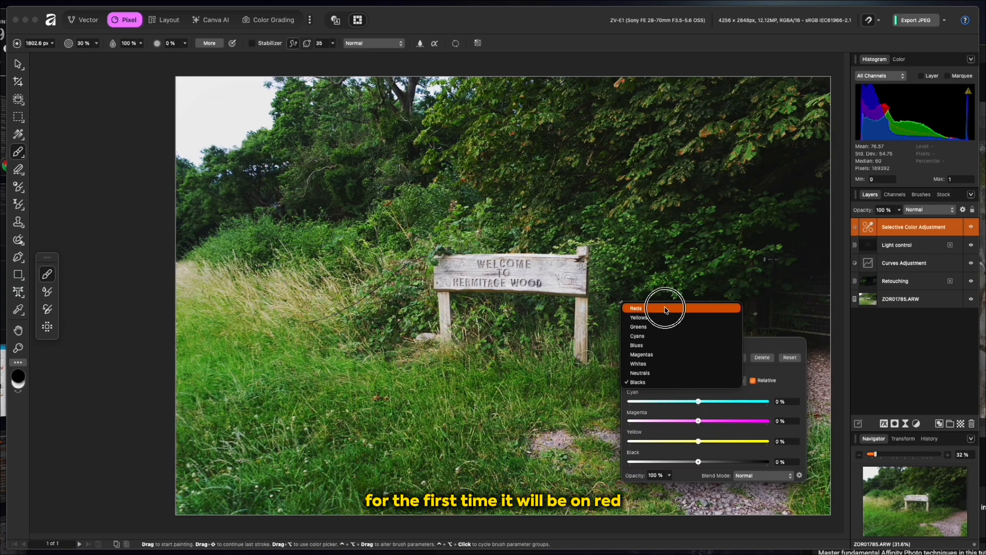
{"action": "left_click", "coordinate": [666, 309]}
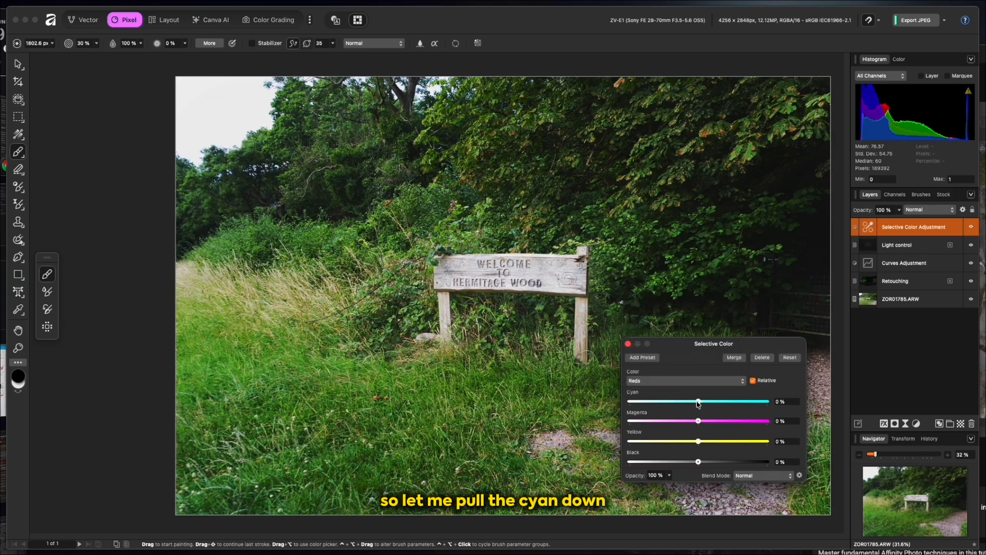
{"action": "mouse_move", "coordinate": [698, 402]}
{"action": "left_mouse_down"}
{"action": "mouse_move", "coordinate": [639, 399]}
{"action": "mouse_move", "coordinate": [769, 407]}
{"action": "mouse_move", "coordinate": [685, 405]}
{"action": "left_mouse_up"}
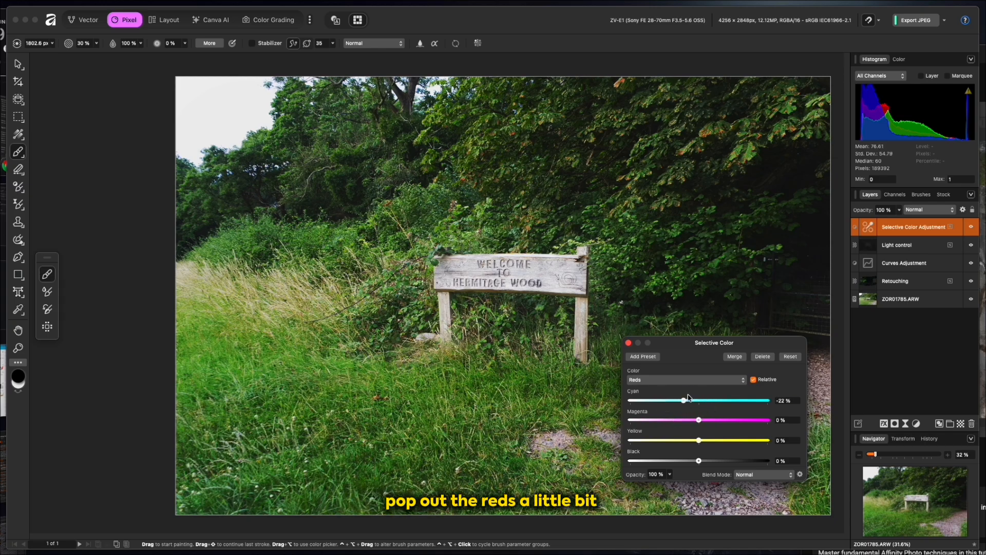
Adjust the Yellows in the Selective Color adjustment to Cyan -81%, Magenta 7% and Yellow 12%
{"action": "left_click", "coordinate": [698, 382]}
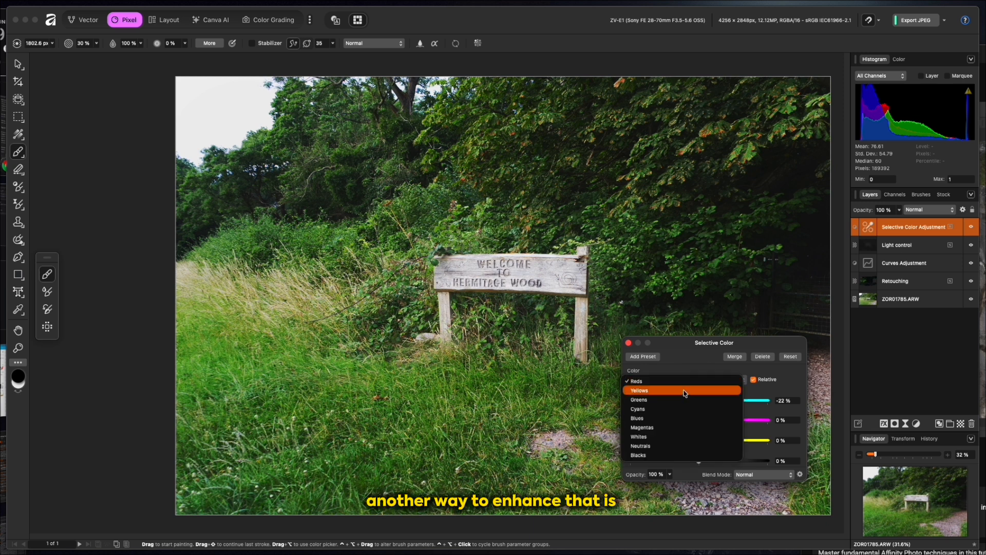
{"action": "left_click", "coordinate": [684, 391]}
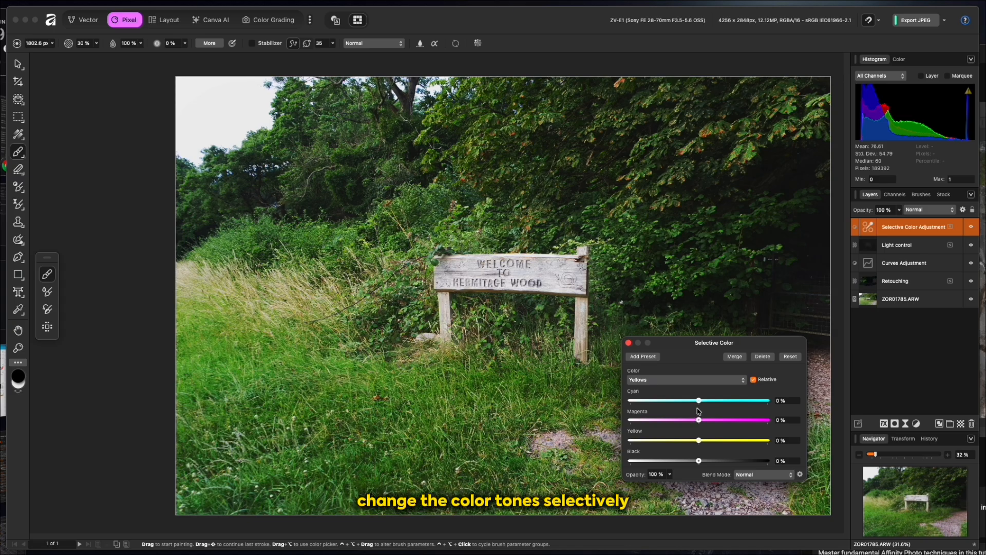
{"action": "left_click_drag", "start_coordinate": [698, 400], "coordinate": [643, 405]}
{"action": "mouse_move", "coordinate": [699, 420]}
{"action": "left_mouse_down"}
{"action": "mouse_move", "coordinate": [755, 418]}
{"action": "mouse_move", "coordinate": [684, 431]}
{"action": "left_mouse_up"}
{"action": "mouse_move", "coordinate": [713, 428]}
{"action": "left_mouse_down"}
{"action": "mouse_move", "coordinate": [662, 428]}
{"action": "mouse_move", "coordinate": [703, 428]}
{"action": "mouse_move", "coordinate": [703, 420]}
{"action": "mouse_move", "coordinate": [709, 442]}
{"action": "left_mouse_up"}
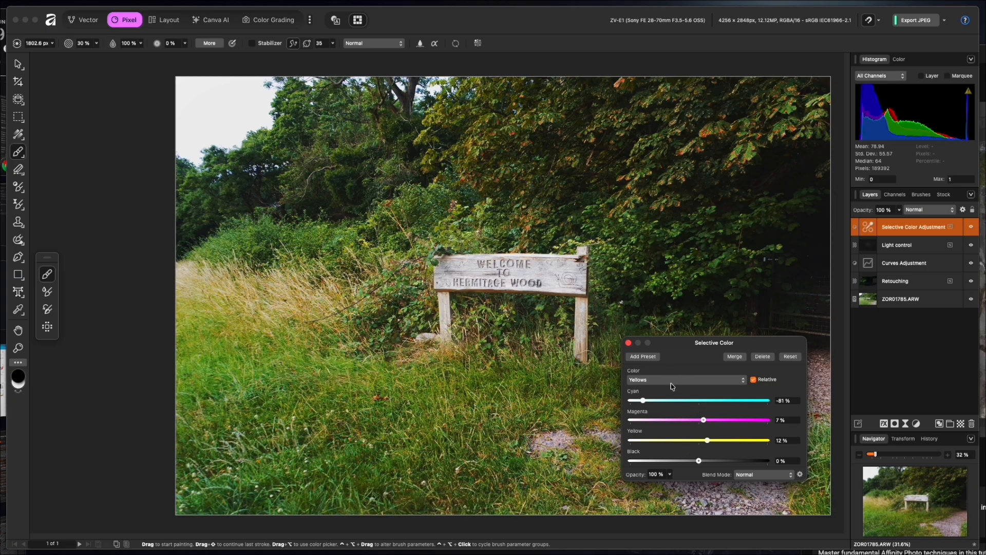
Adjust the Blacks in the Selective Color adjustment to Black 3% and Magenta about -7%, keeping Cyan at 0%
{"action": "left_click", "coordinate": [655, 379]}
{"action": "left_click", "coordinate": [657, 465]}
{"action": "left_click_drag", "start_coordinate": [689, 400], "coordinate": [700, 461]}
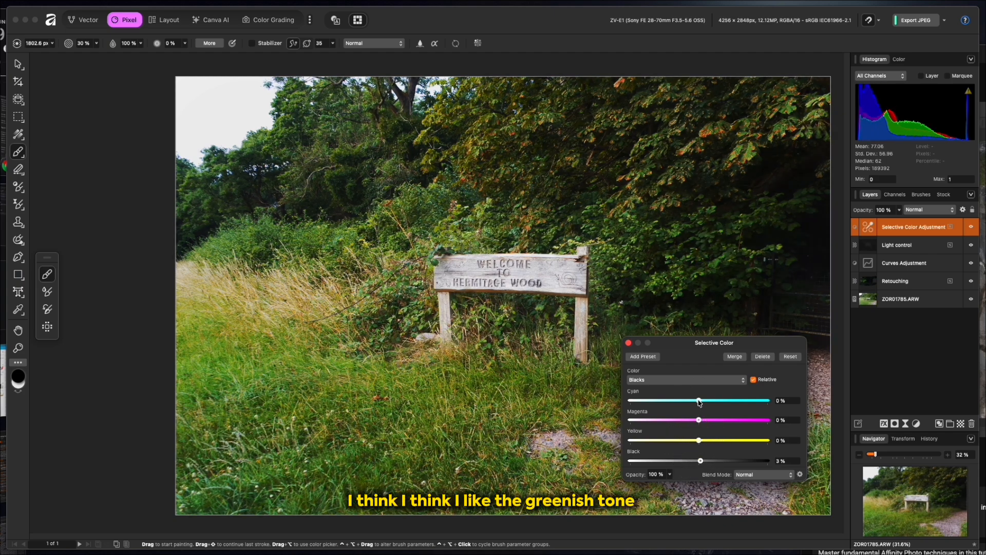
{"action": "left_click_drag", "start_coordinate": [703, 401], "coordinate": [693, 420]}
{"action": "double_click", "coordinate": [703, 401]}
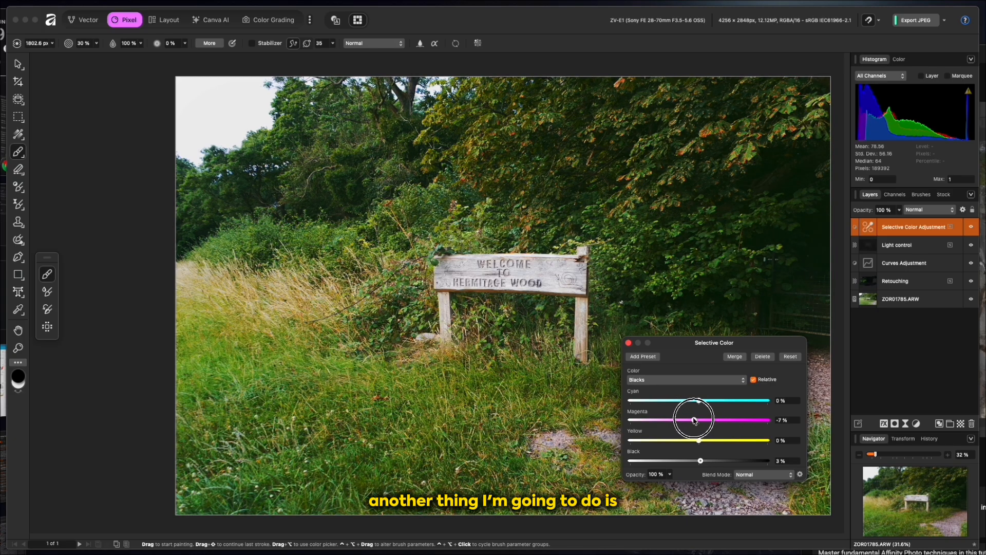
{"action": "left_click", "coordinate": [629, 343]}
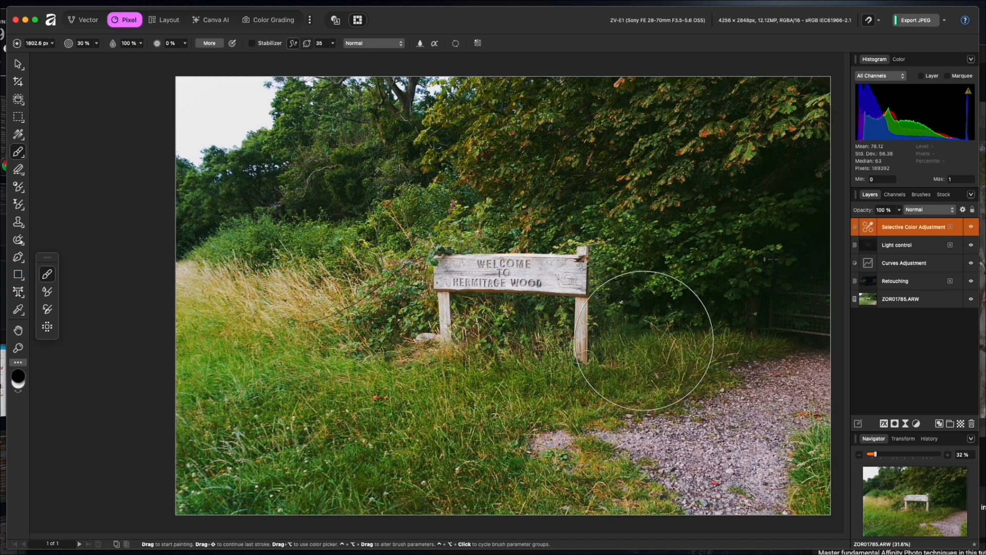
Add an HSL adjustment layer above the Selective Color adjustment
{"action": "left_click", "coordinate": [906, 426]}
{"action": "left_click", "coordinate": [905, 419]}
{"action": "left_click", "coordinate": [932, 454]}
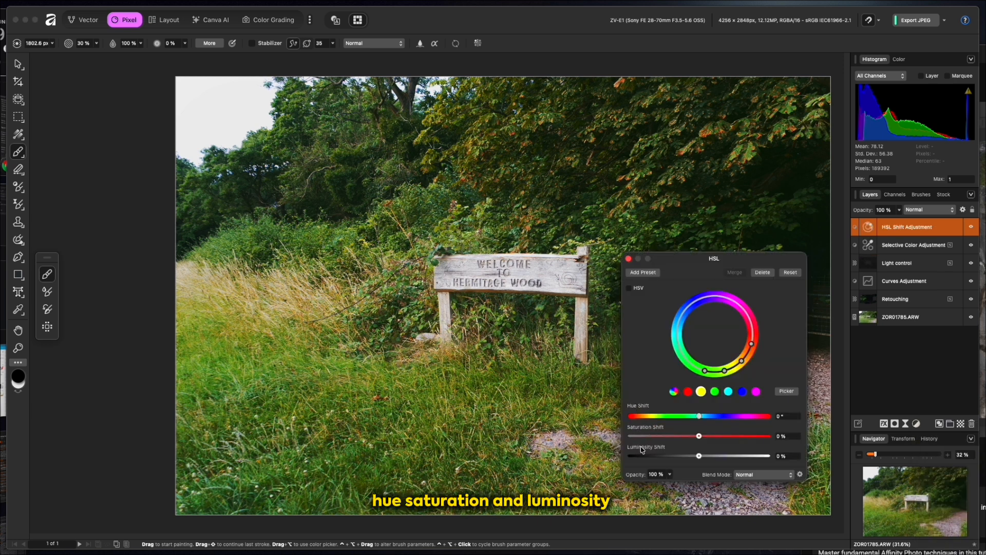
{"action": "left_click_drag", "start_coordinate": [727, 261], "coordinate": [734, 268]}
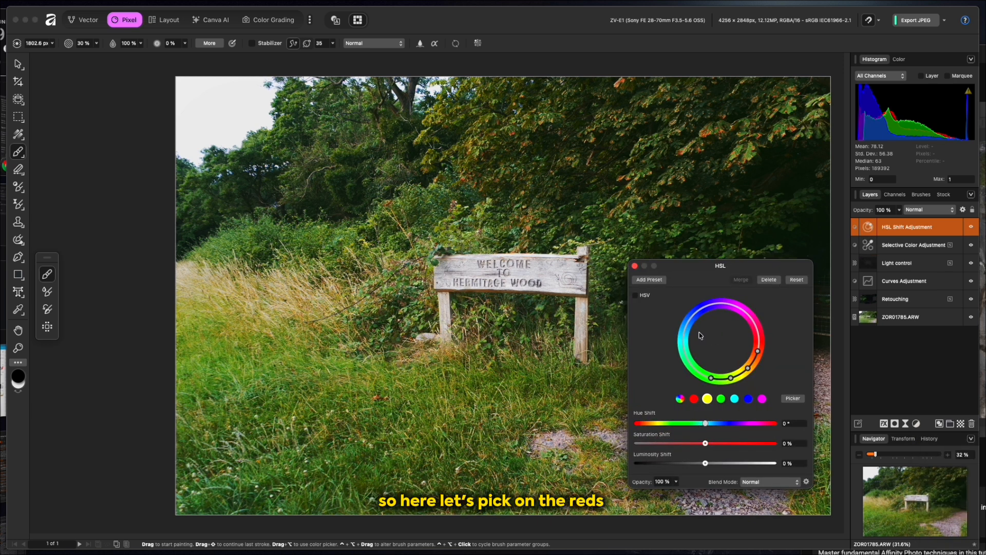
Brighten the reds in the HSL adjustment with HSV enabled, setting Saturation Shift to 2% and Value Shift to 53%
{"action": "left_click", "coordinate": [693, 399]}
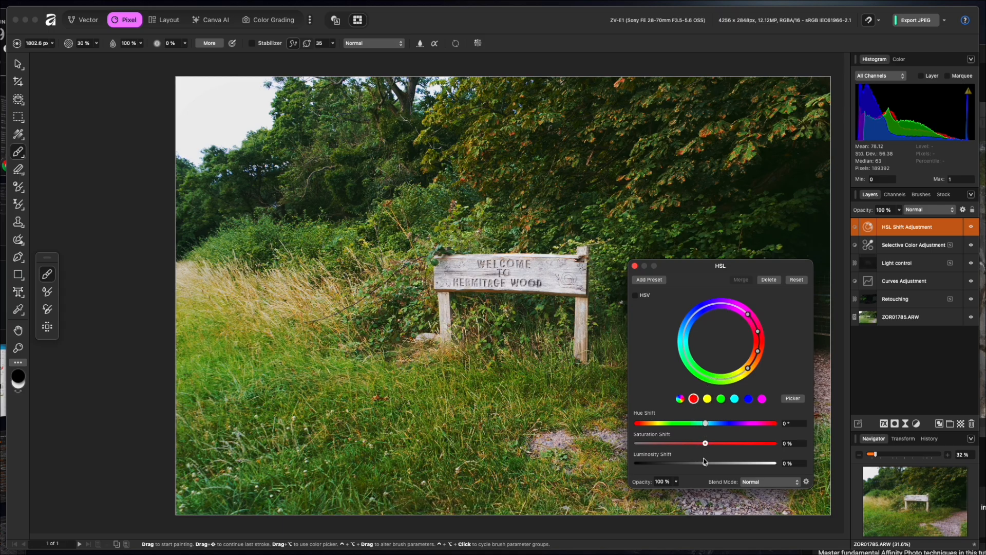
{"action": "mouse_move", "coordinate": [705, 463]}
{"action": "left_mouse_down"}
{"action": "mouse_move", "coordinate": [763, 467]}
{"action": "mouse_move", "coordinate": [682, 463]}
{"action": "mouse_move", "coordinate": [717, 464]}
{"action": "mouse_move", "coordinate": [706, 463]}
{"action": "left_mouse_up"}
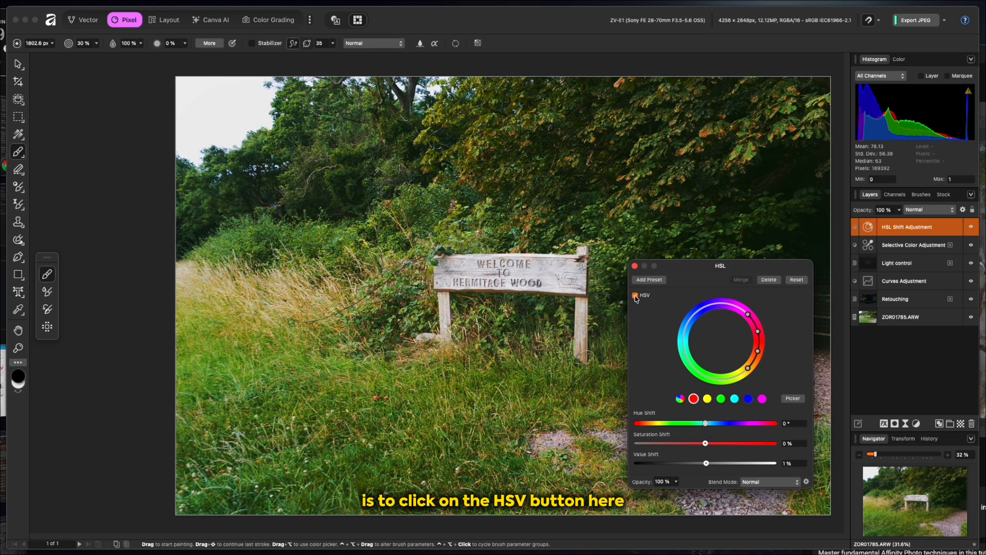
{"action": "left_click_drag", "start_coordinate": [707, 463], "coordinate": [766, 472]}
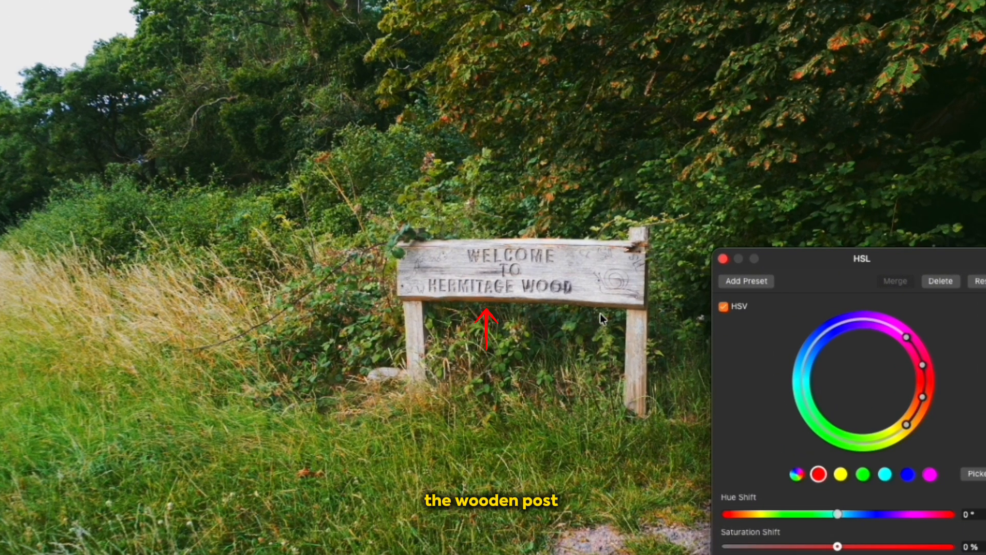
{"action": "mouse_move", "coordinate": [829, 503]}
{"action": "left_mouse_down"}
{"action": "mouse_move", "coordinate": [738, 497]}
{"action": "mouse_move", "coordinate": [816, 504]}
{"action": "left_mouse_up"}
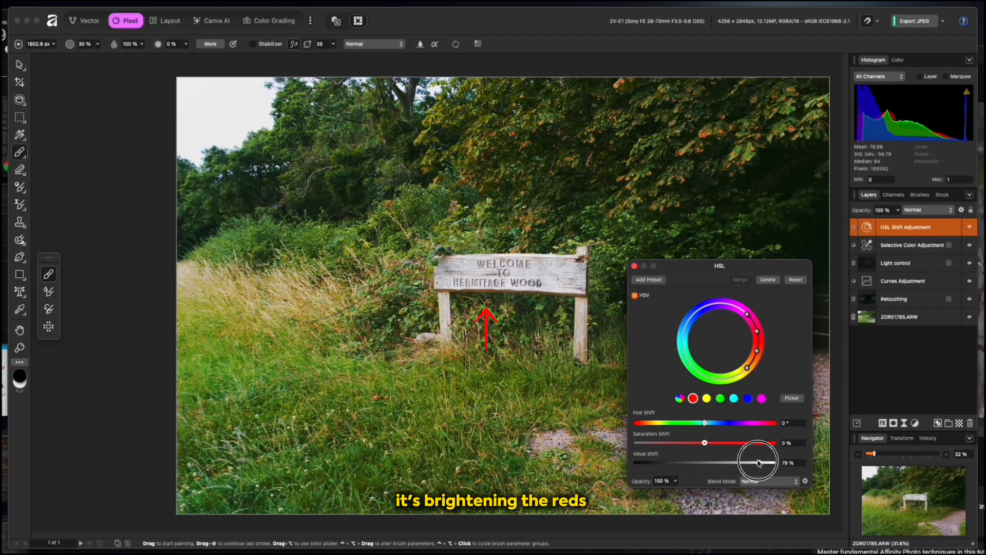
{"action": "mouse_move", "coordinate": [759, 462]}
{"action": "left_mouse_down"}
{"action": "mouse_move", "coordinate": [700, 463]}
{"action": "mouse_move", "coordinate": [758, 466]}
{"action": "mouse_move", "coordinate": [721, 463]}
{"action": "mouse_move", "coordinate": [742, 463]}
{"action": "left_mouse_up"}
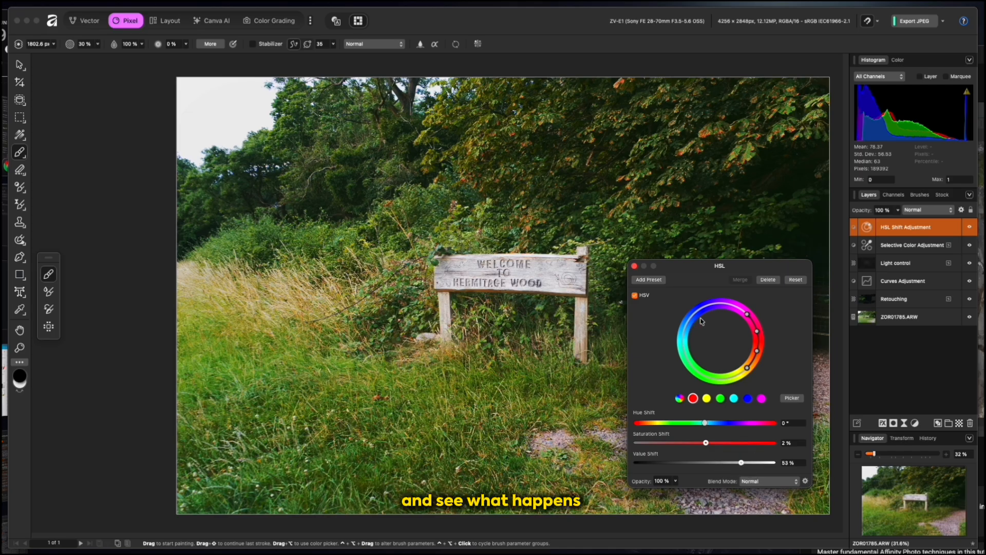
Darken the yellows in the HSL adjustment with a Value Shift of -5%
{"action": "left_click", "coordinate": [707, 399]}
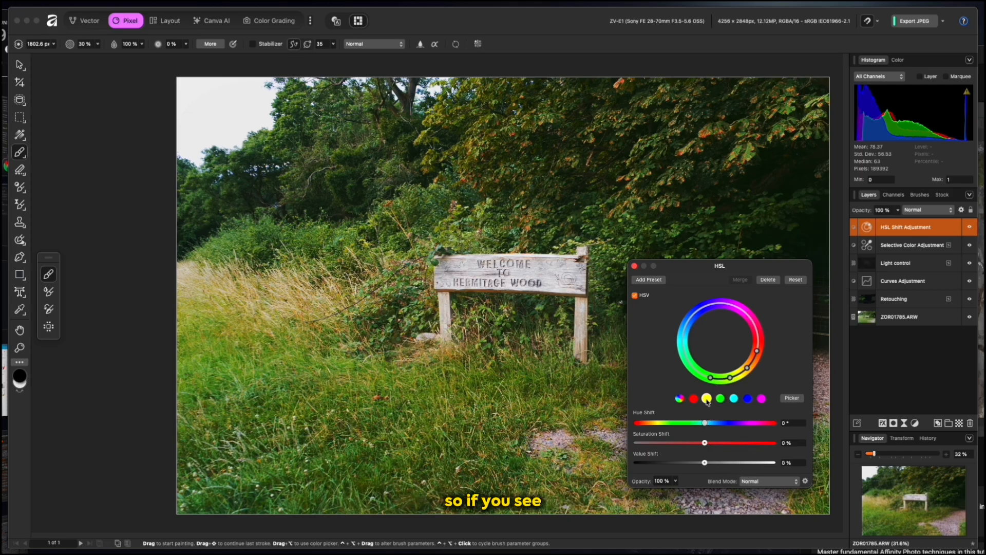
{"action": "mouse_move", "coordinate": [705, 463]}
{"action": "left_mouse_down"}
{"action": "mouse_move", "coordinate": [755, 464]}
{"action": "mouse_move", "coordinate": [671, 462]}
{"action": "mouse_move", "coordinate": [701, 463]}
{"action": "left_mouse_up"}
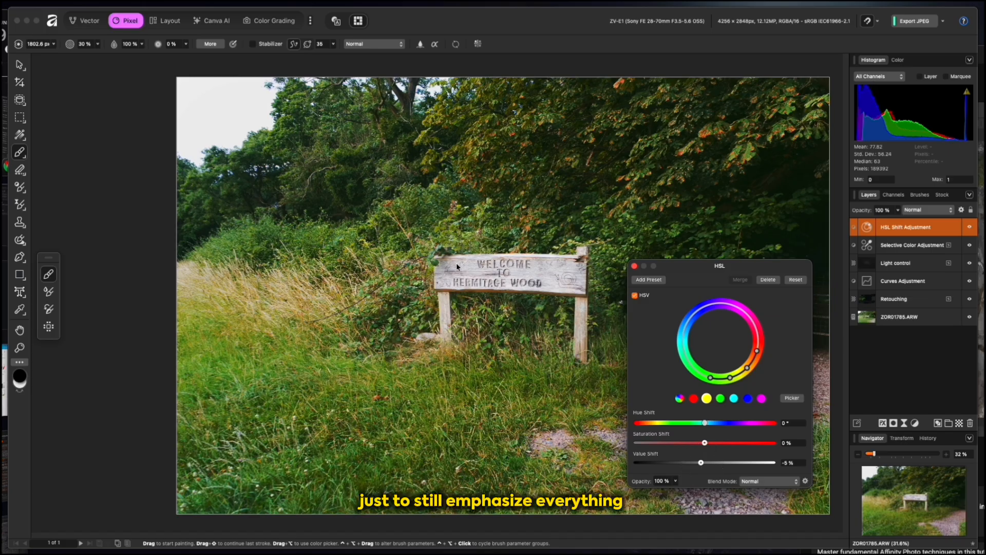
{"action": "left_click", "coordinate": [635, 266]}
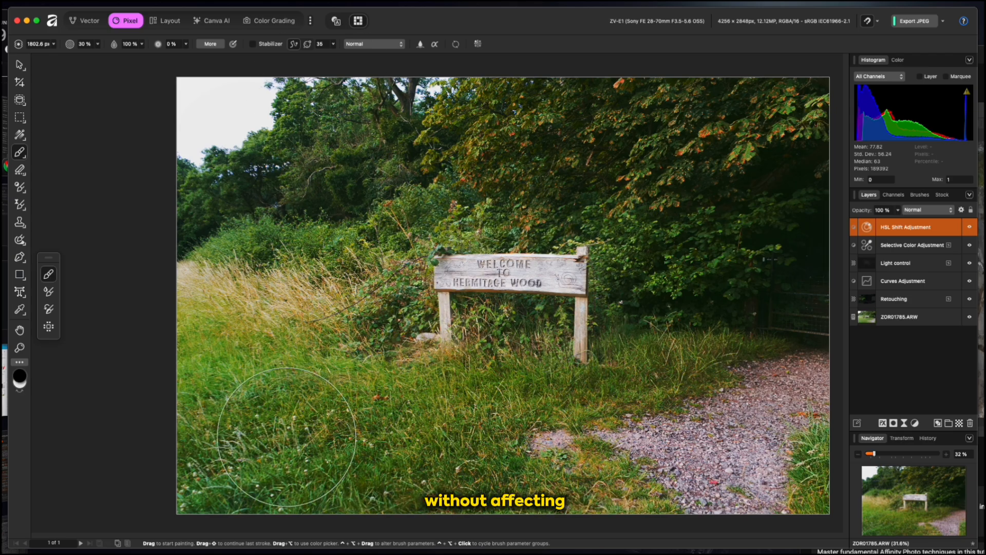
Add a live Clarity filter layer above the HSL adjustment
{"action": "left_click", "coordinate": [904, 422]}
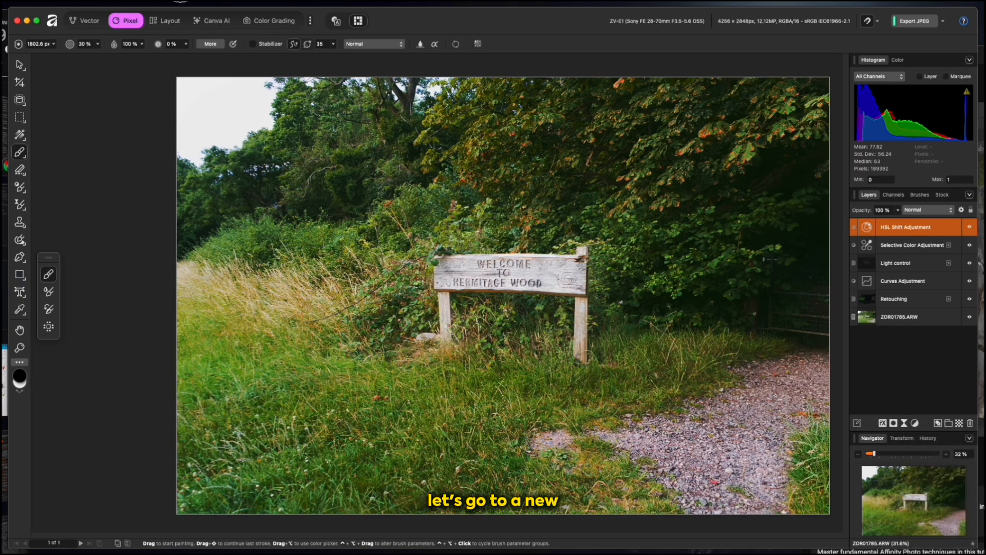
{"action": "left_click", "coordinate": [180, 1]}
{"action": "mouse_move", "coordinate": [244, 67]}
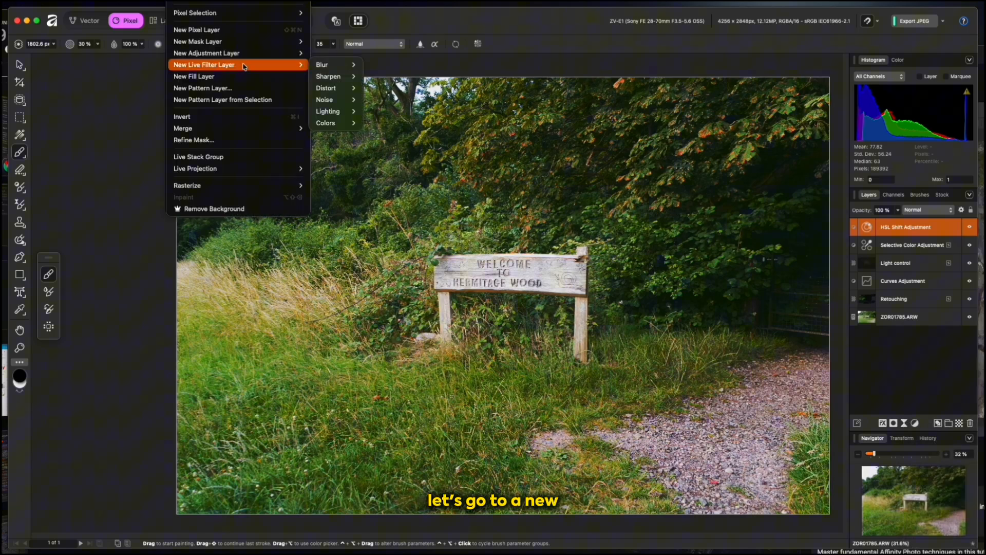
{"action": "mouse_move", "coordinate": [333, 70]}
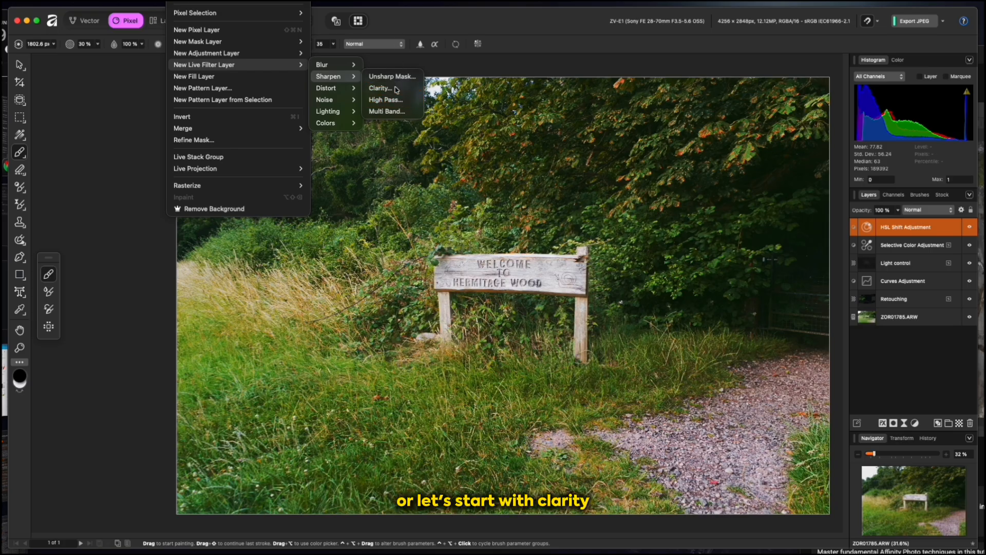
{"action": "left_click", "coordinate": [382, 89]}
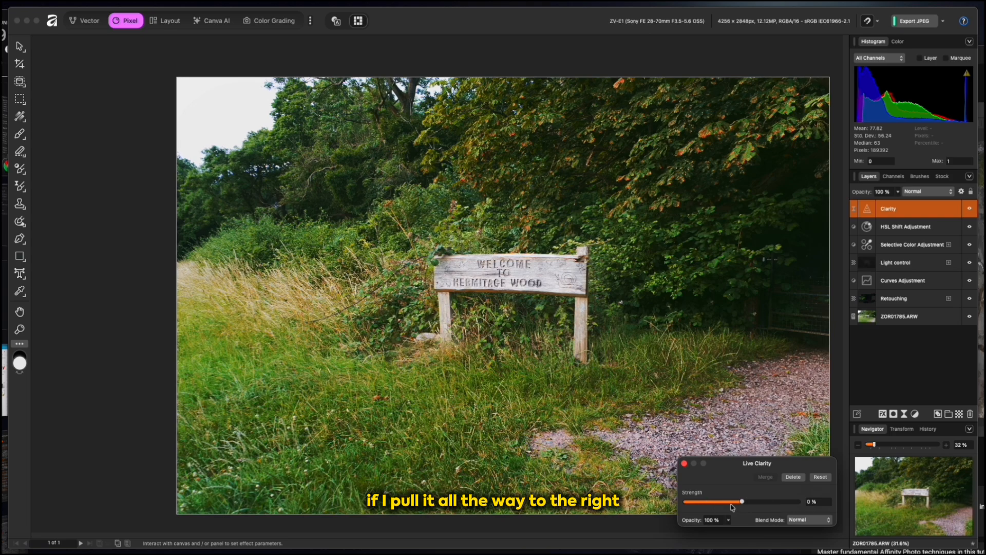
Set the Clarity filter's strength to about 82% while judging the sign's detail at 100% zoom
{"action": "left_click_drag", "start_coordinate": [743, 505], "coordinate": [742, 505]}
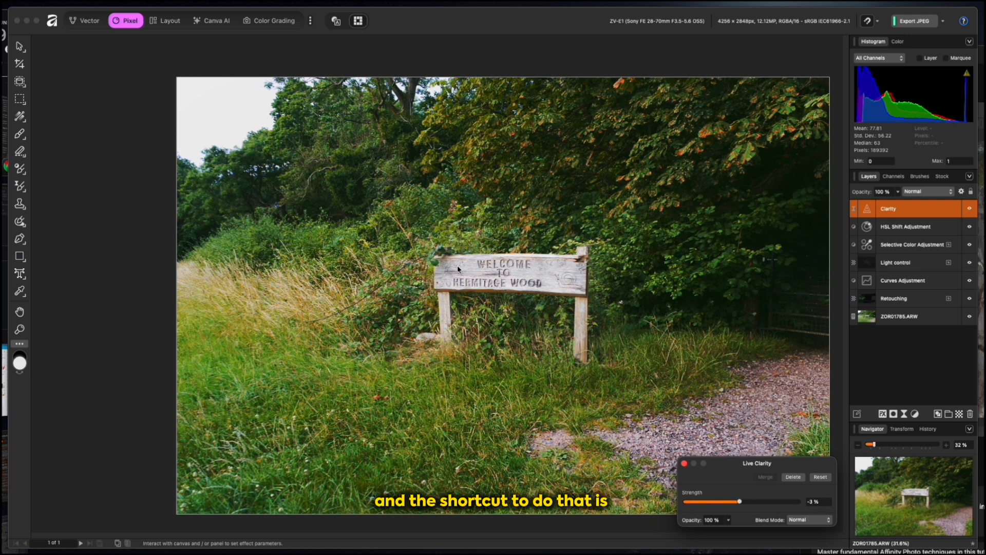
{"action": "key", "text": "super+1"}
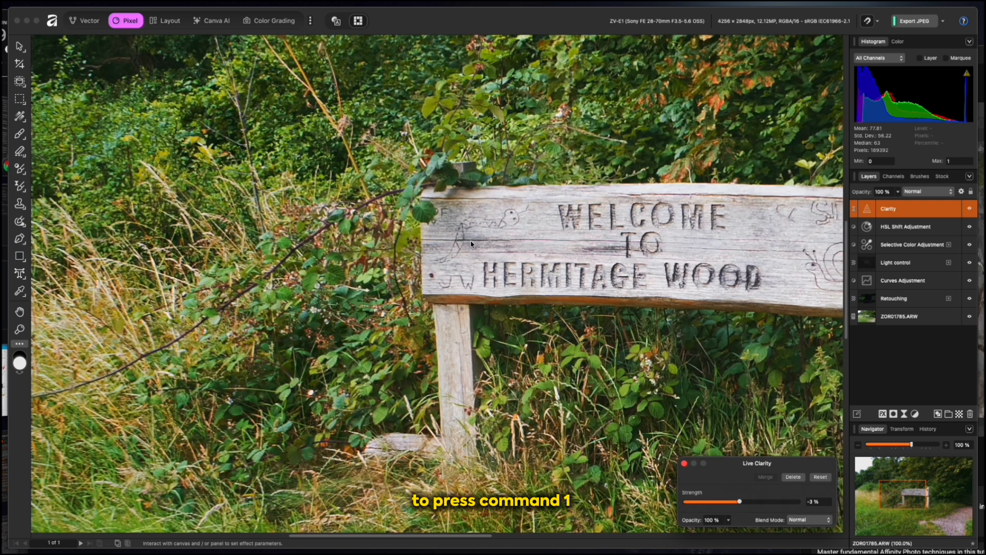
{"action": "left_click_drag", "start_coordinate": [740, 503], "coordinate": [788, 505]}
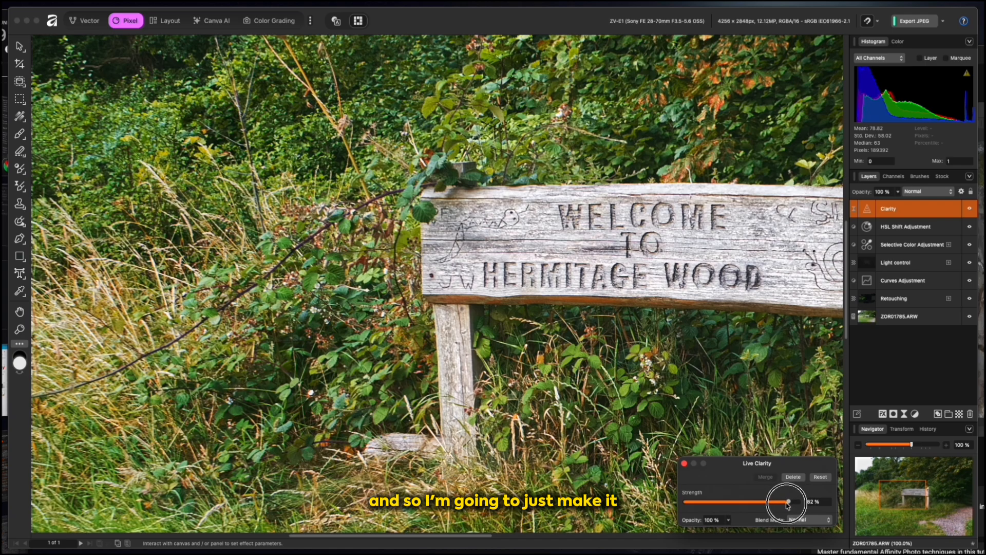
{"action": "left_click", "coordinate": [685, 464]}
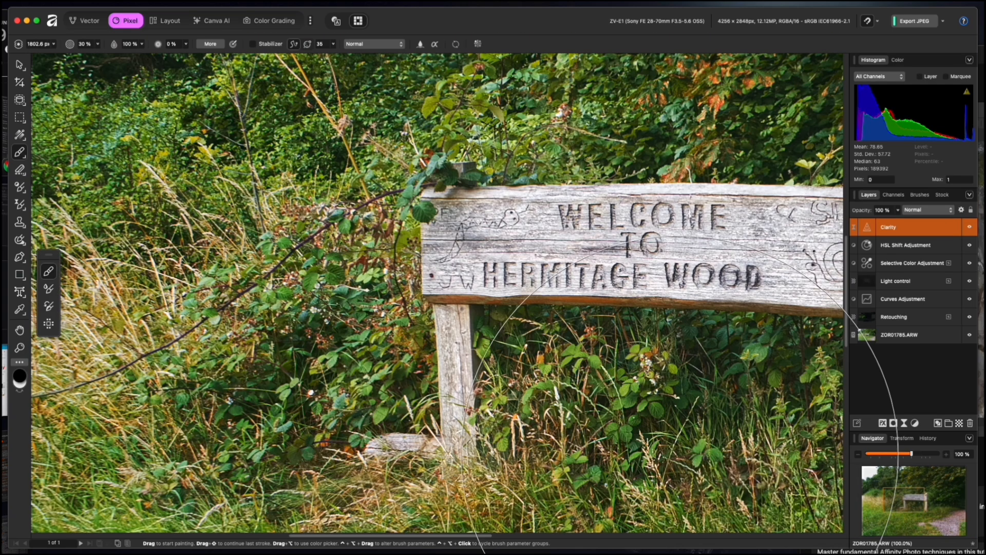
Compare the whole photo with and without the Clarity filter
{"action": "key", "text": "super+0"}
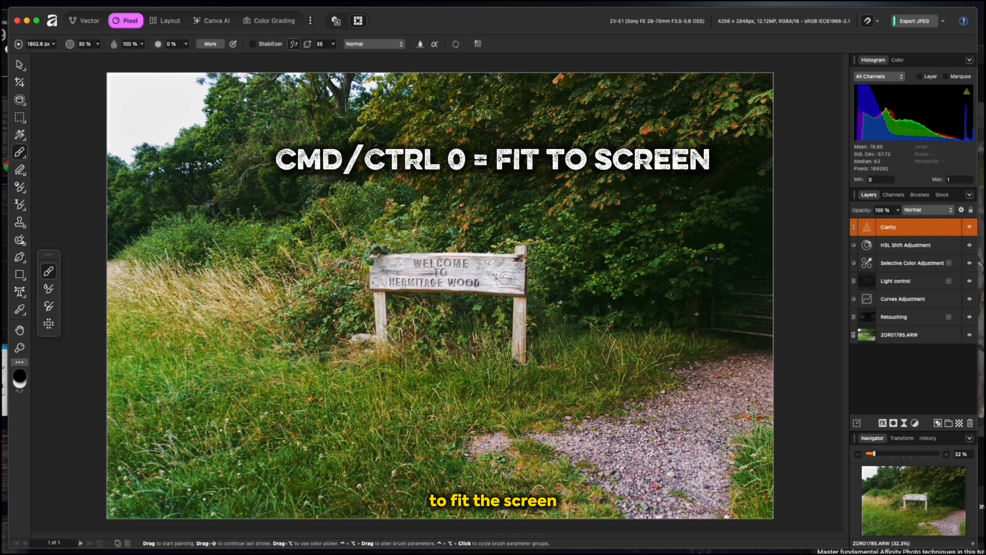
{"action": "left_click", "coordinate": [970, 228]}
{"action": "left_click", "coordinate": [971, 229]}
{"action": "left_click", "coordinate": [971, 228]}
{"action": "left_click", "coordinate": [970, 228]}
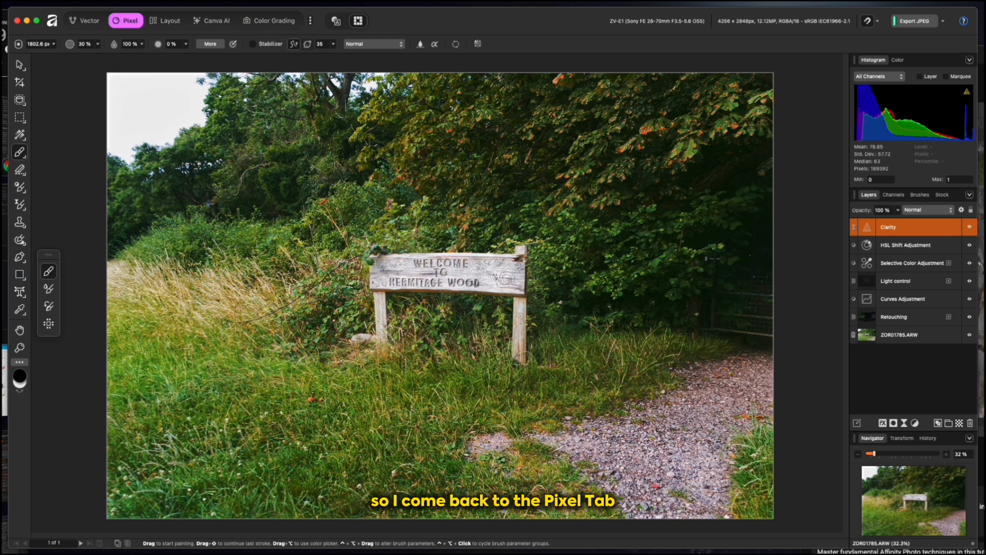
Add a live High Pass filter layer above the Clarity layer with a radius of 3.5 px
{"action": "left_click", "coordinate": [180, 1]}
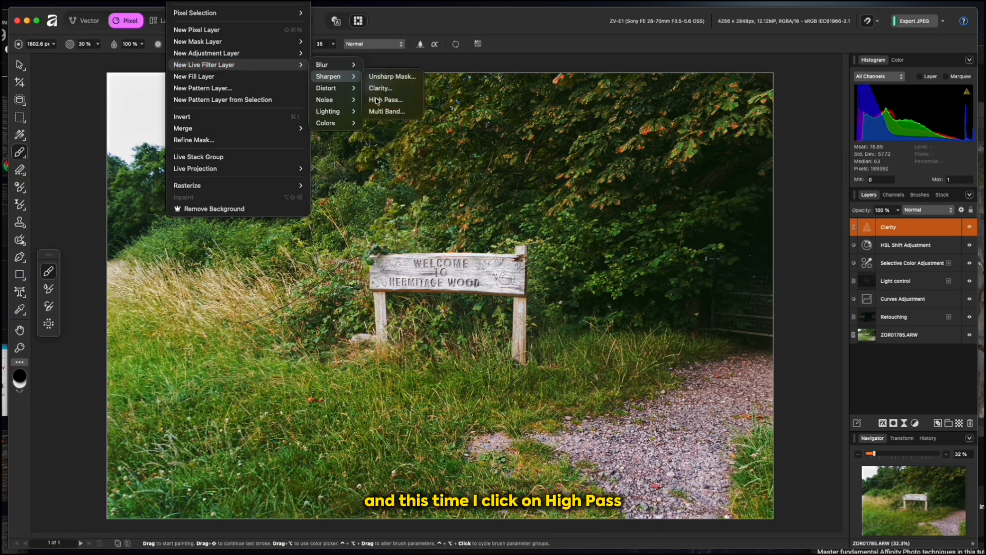
{"action": "left_click", "coordinate": [377, 101]}
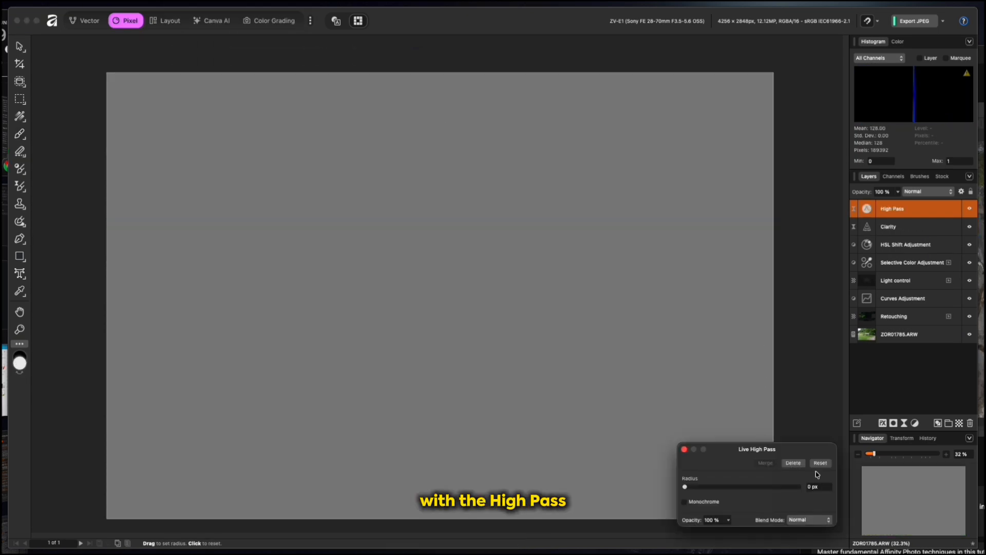
{"action": "left_click_drag", "start_coordinate": [810, 451], "coordinate": [814, 434]}
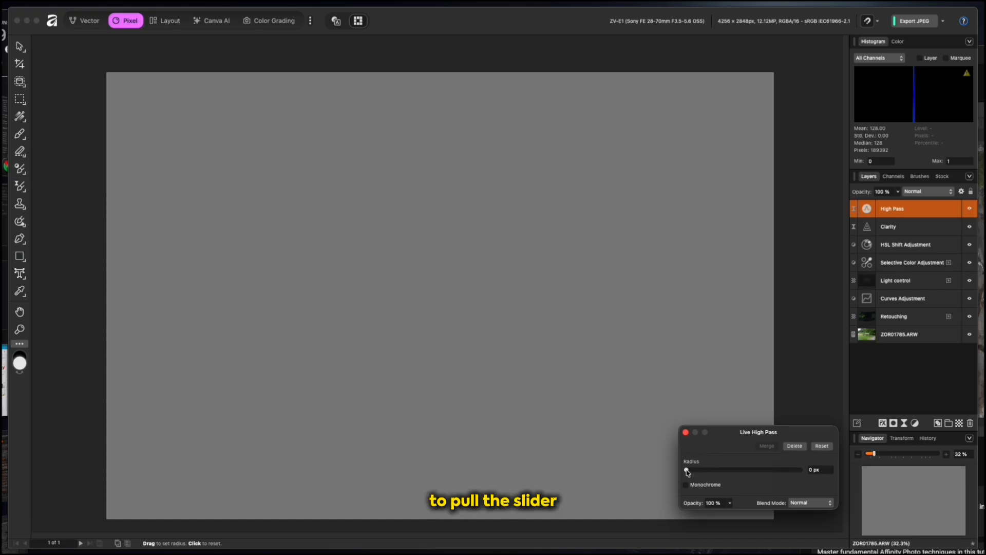
{"action": "left_click_drag", "start_coordinate": [687, 471], "coordinate": [718, 470]}
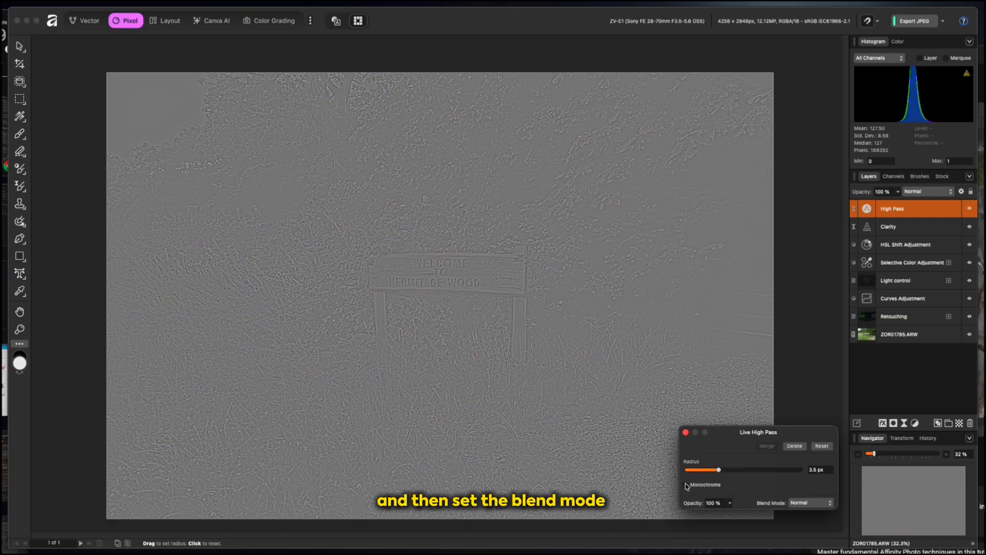
Make the High Pass filter monochrome and set its blend mode to Soft Light
{"action": "left_click", "coordinate": [685, 485]}
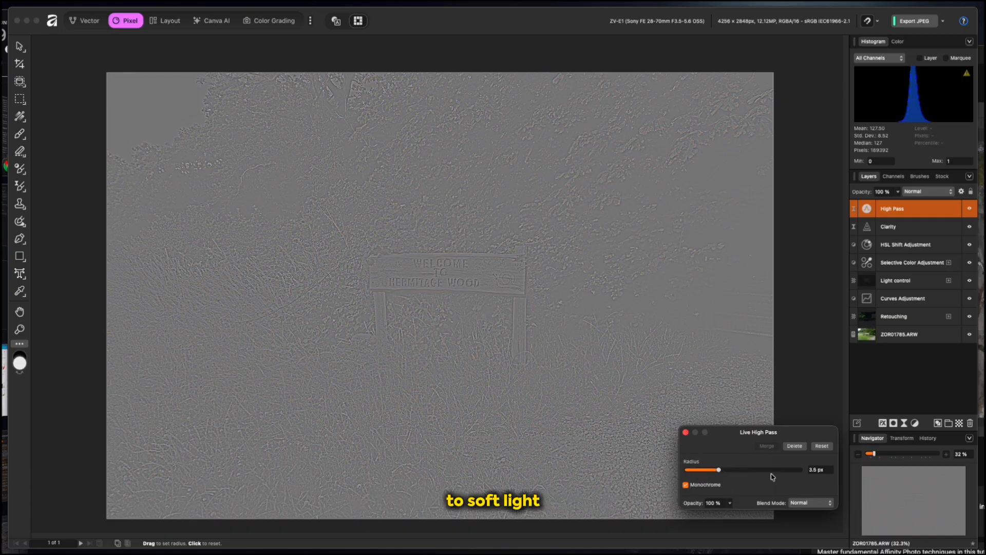
{"action": "left_click", "coordinate": [797, 503]}
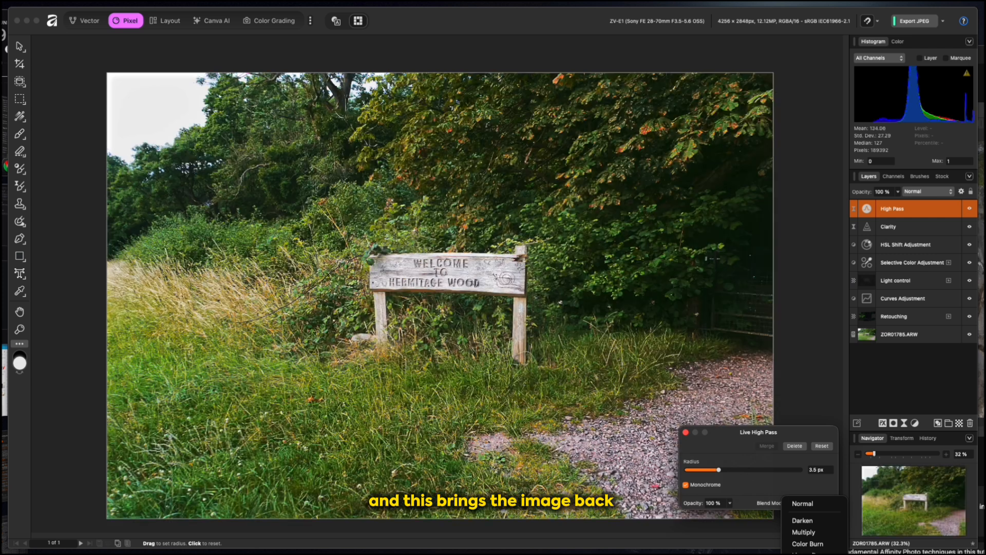
{"action": "left_click", "coordinate": [802, 554]}
{"action": "left_click", "coordinate": [686, 433]}
{"action": "key", "text": "b"}
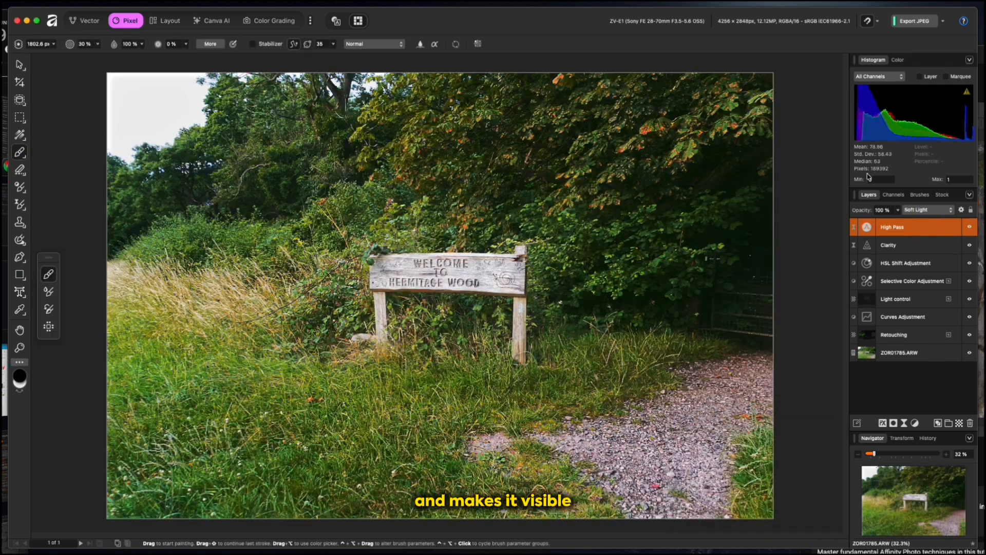
Compare the photo with and without the High Pass filter
{"action": "left_click", "coordinate": [970, 229]}
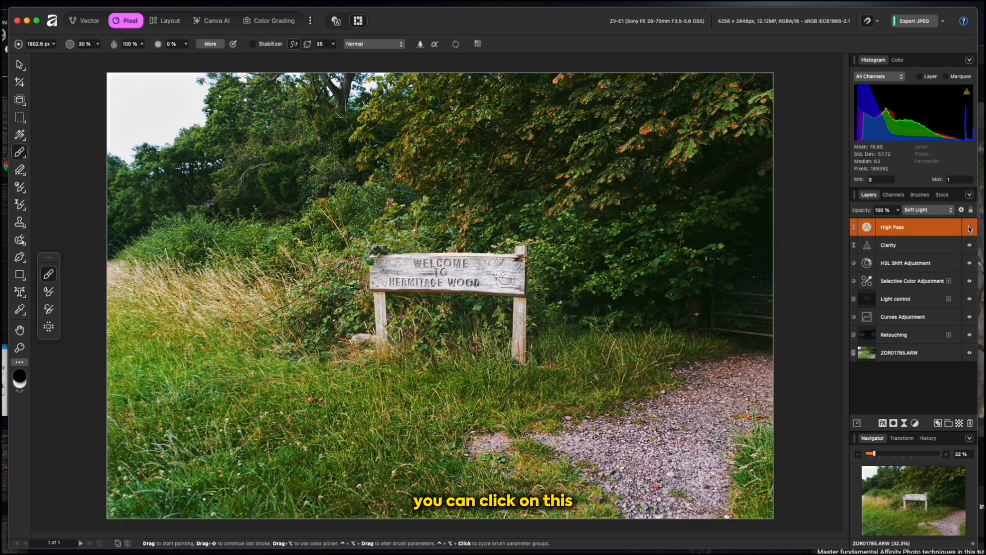
{"action": "left_click", "coordinate": [970, 229]}
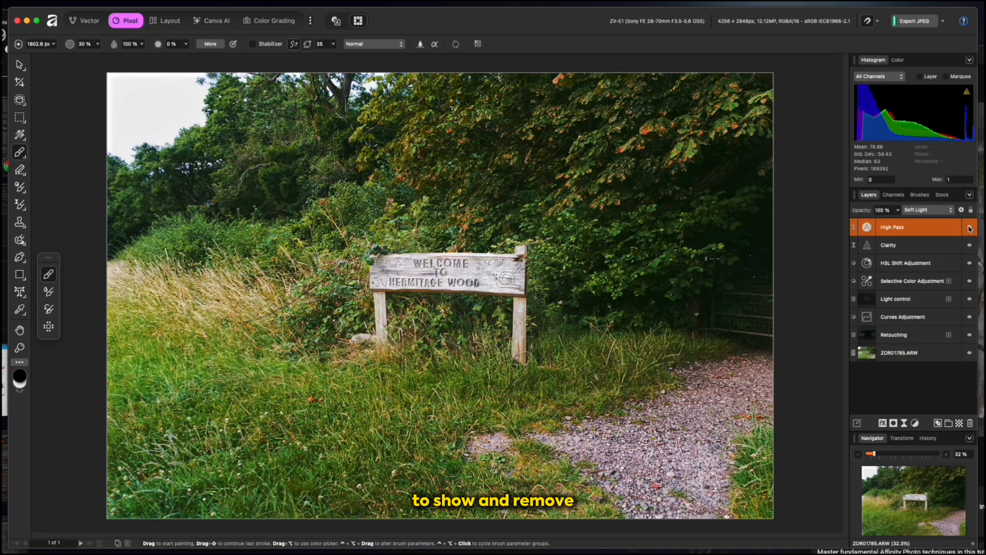
{"action": "left_click", "coordinate": [970, 229]}
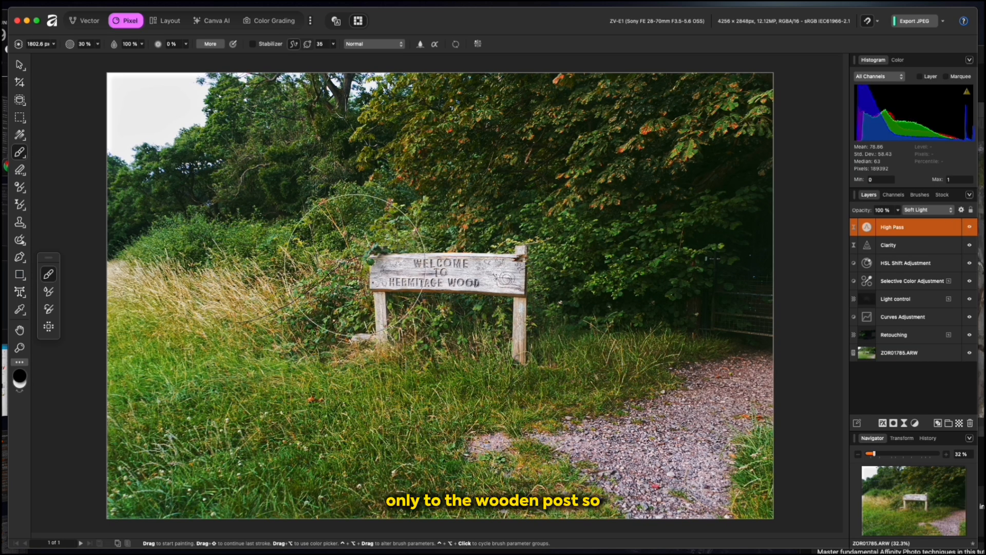
Add a mask to the High Pass layer and invert it to hide the sharpening everywhere
{"action": "left_click", "coordinate": [894, 424]}
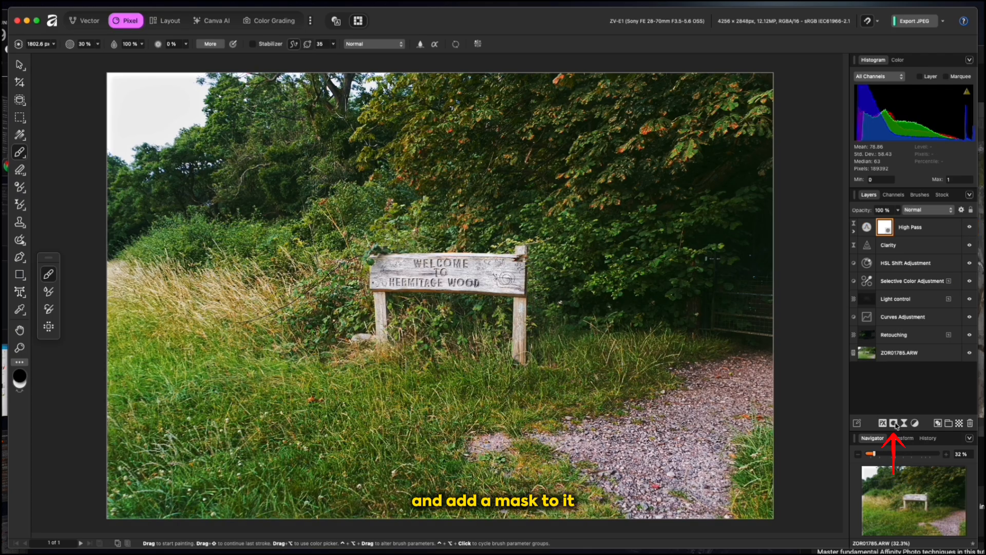
{"action": "right_click", "coordinate": [886, 228]}
{"action": "left_click", "coordinate": [883, 228]}
{"action": "right_click", "coordinate": [883, 228]}
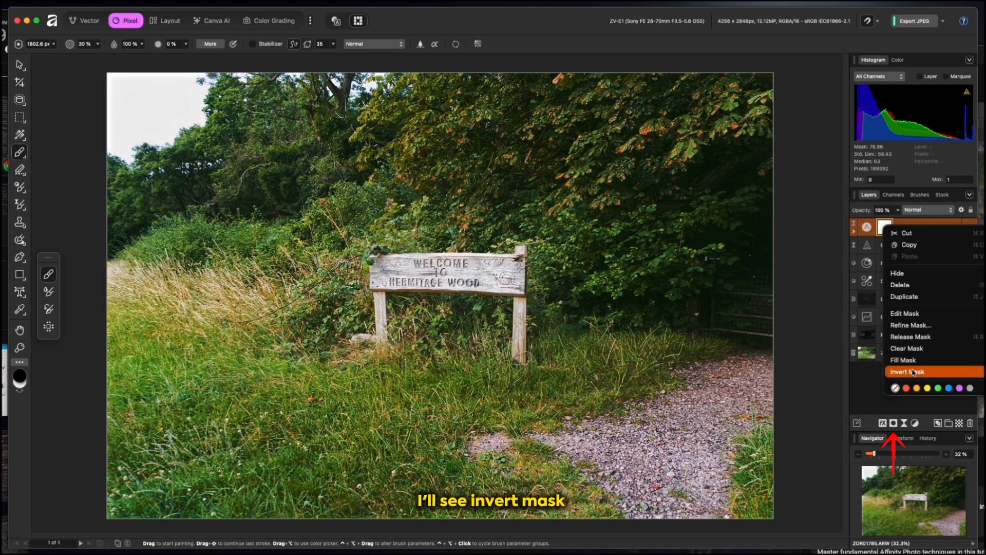
{"action": "left_click", "coordinate": [913, 371]}
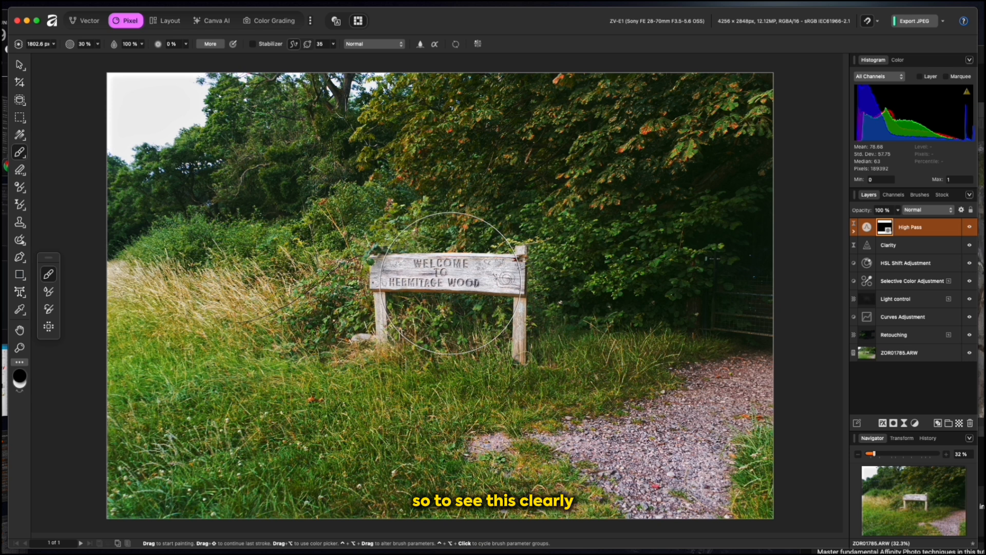
Paint white over the wooden sign on the High Pass mask with a brush about 491 px wide, restricting the sharpening to the sign
{"action": "key", "text": "super+1"}
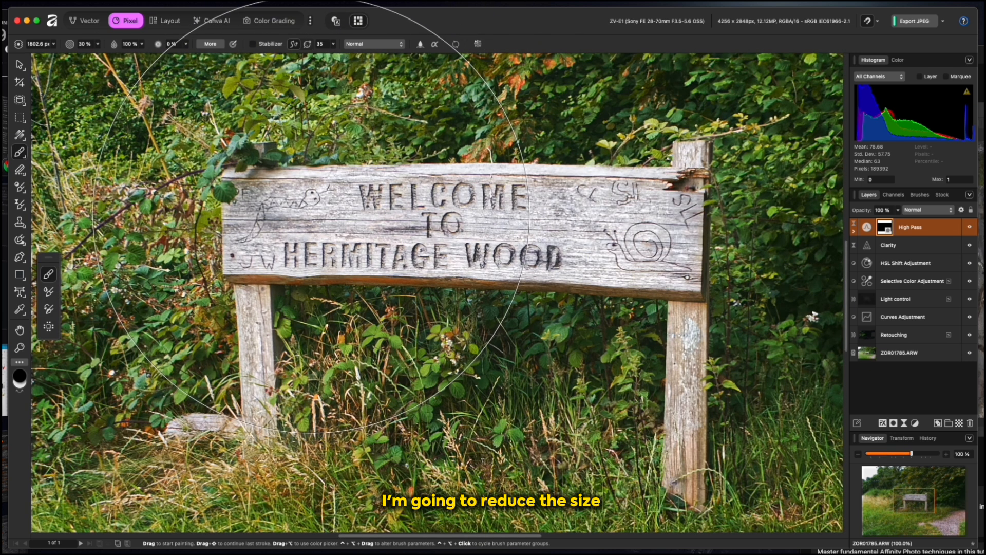
{"action": "key", "text": "bracketleft"}
{"action": "key", "text": "bracketleft"}
{"action": "key", "text": "bracketleft"}
{"action": "key", "text": "bracketleft"}
{"action": "key", "text": "bracketleft"}
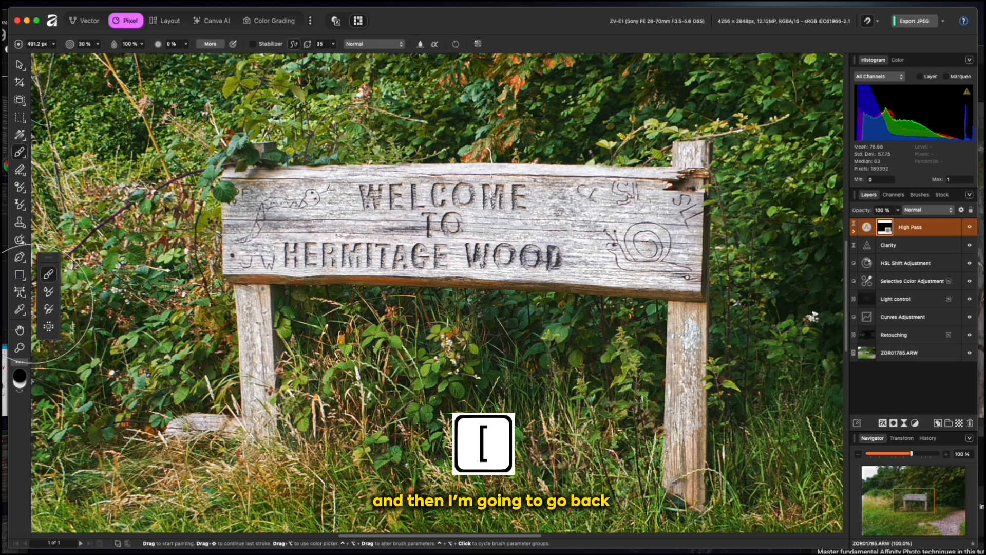
{"action": "left_click", "coordinate": [19, 393]}
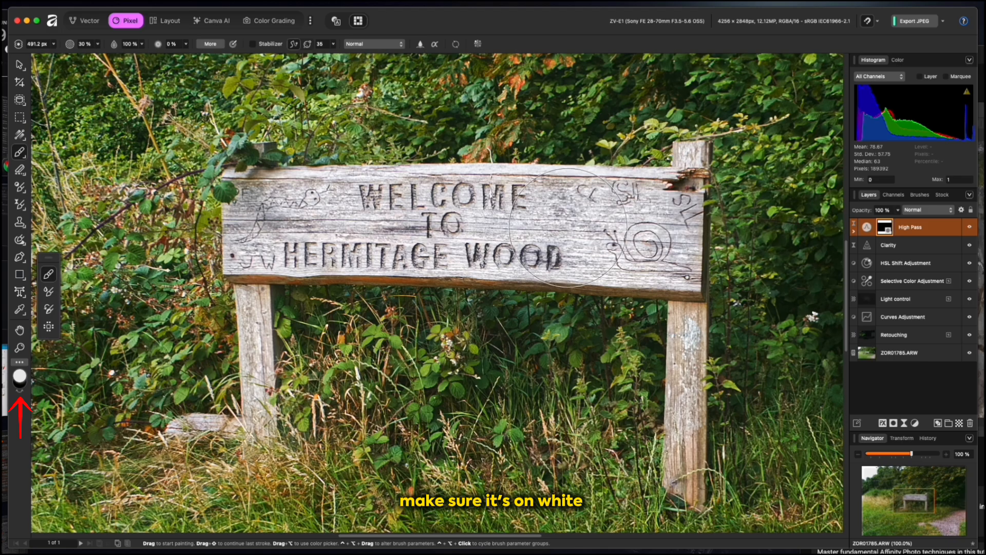
{"action": "left_click", "coordinate": [970, 228]}
{"action": "left_click", "coordinate": [971, 228]}
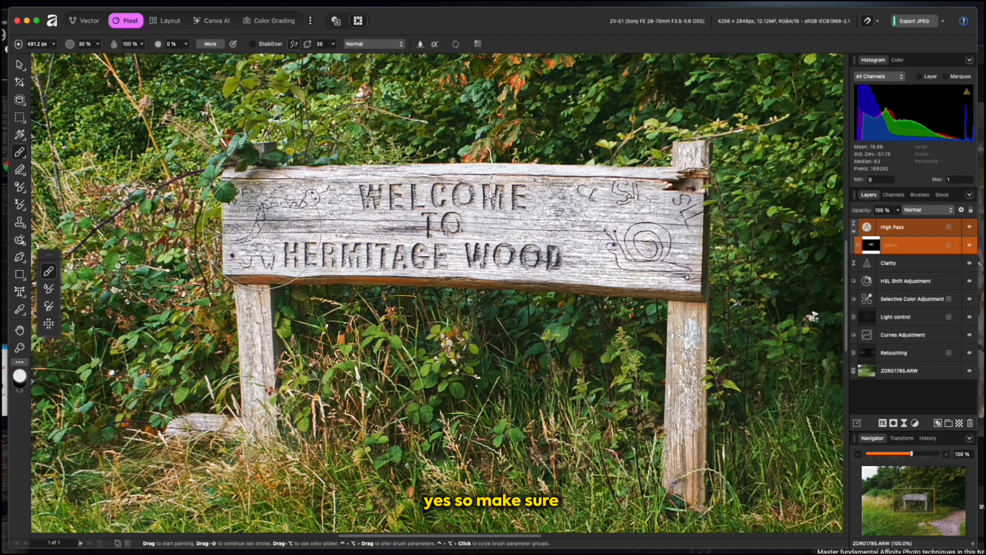
{"action": "mouse_move", "coordinate": [633, 224]}
{"action": "left_mouse_down"}
{"action": "mouse_move", "coordinate": [603, 234]}
{"action": "mouse_move", "coordinate": [295, 229]}
{"action": "mouse_move", "coordinate": [699, 245]}
{"action": "mouse_move", "coordinate": [378, 211]}
{"action": "left_mouse_up"}
{"action": "key", "text": "super+0"}
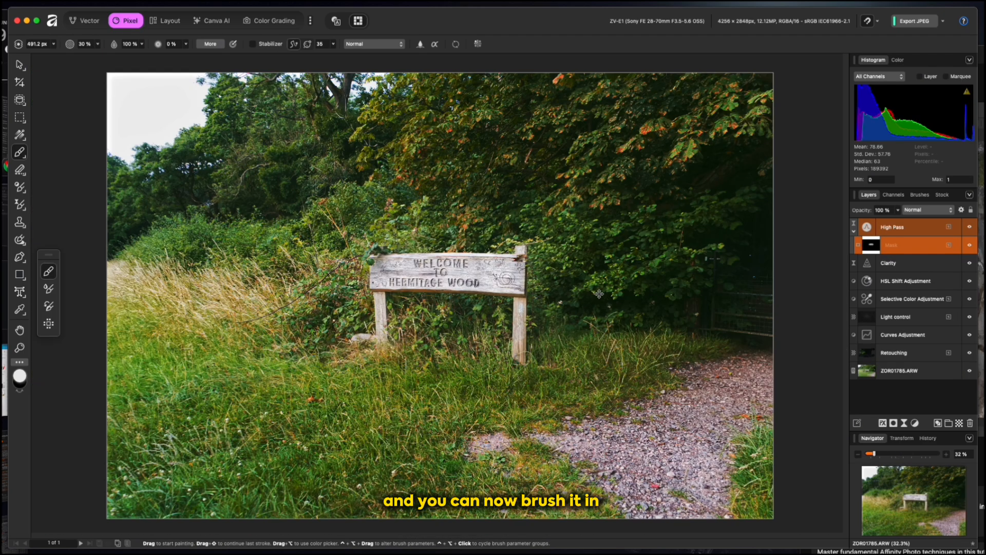
{"action": "left_click", "coordinate": [854, 231]}
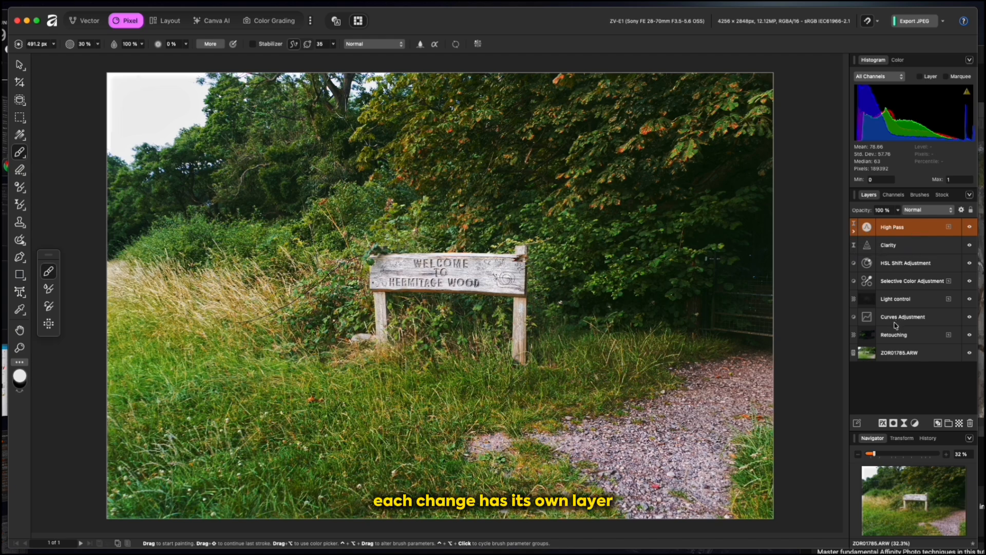
Reopen the Curves adjustment and fine-tune its black point and upper highlight point
{"action": "double_click", "coordinate": [867, 321]}
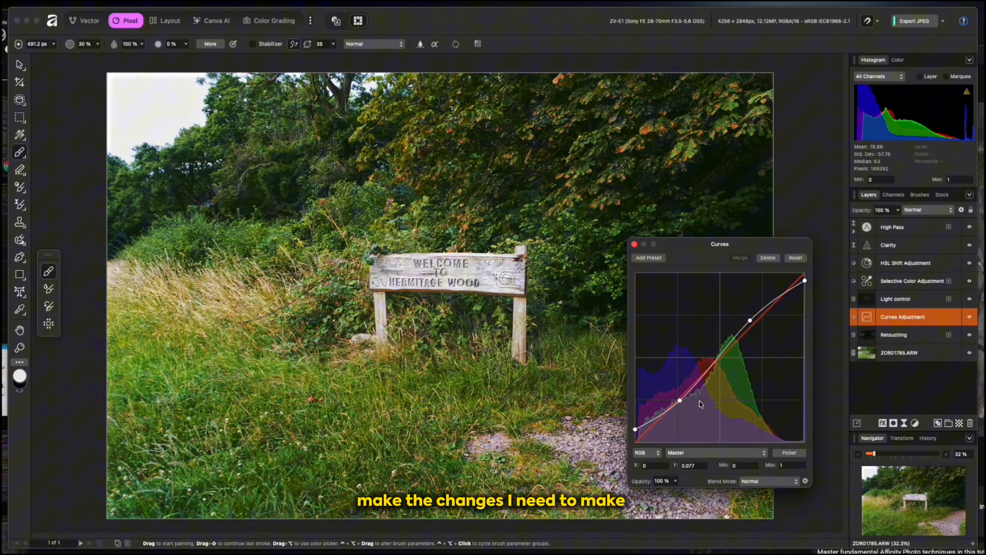
{"action": "left_click_drag", "start_coordinate": [636, 429], "coordinate": [636, 423]}
{"action": "left_click_drag", "start_coordinate": [750, 320], "coordinate": [751, 322]}
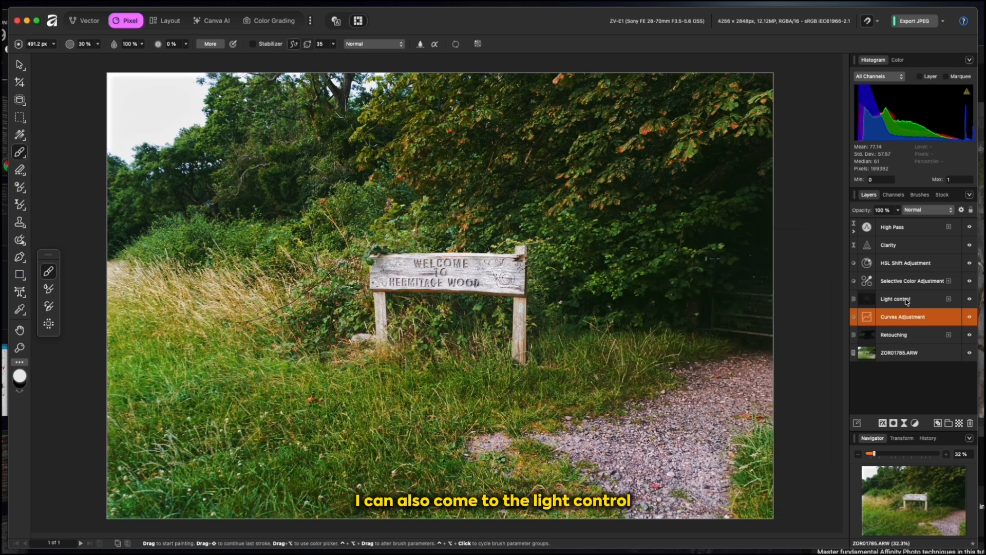
Compare the photo with and without the Light control layer and slightly lower that layer's opacity
{"action": "left_click", "coordinate": [906, 301]}
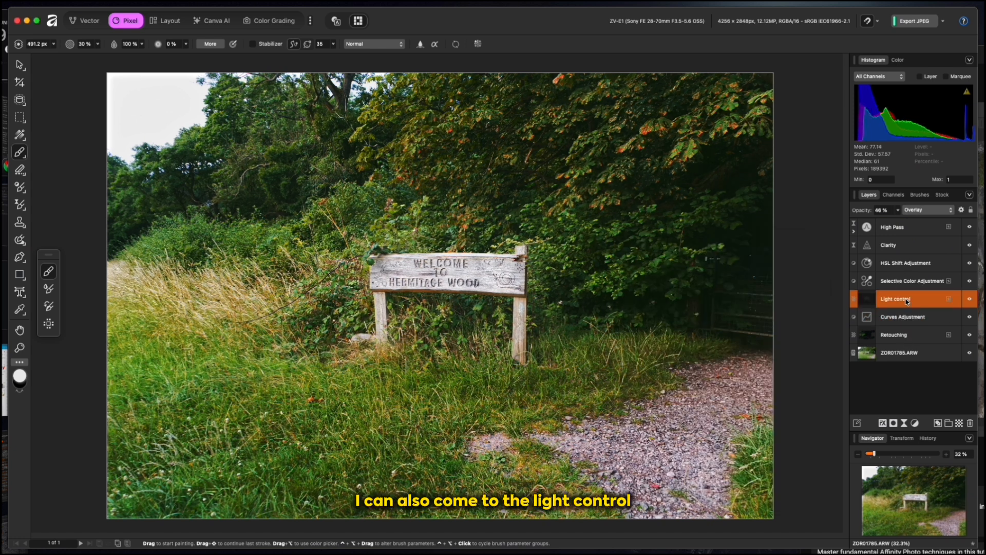
{"action": "left_click", "coordinate": [968, 300]}
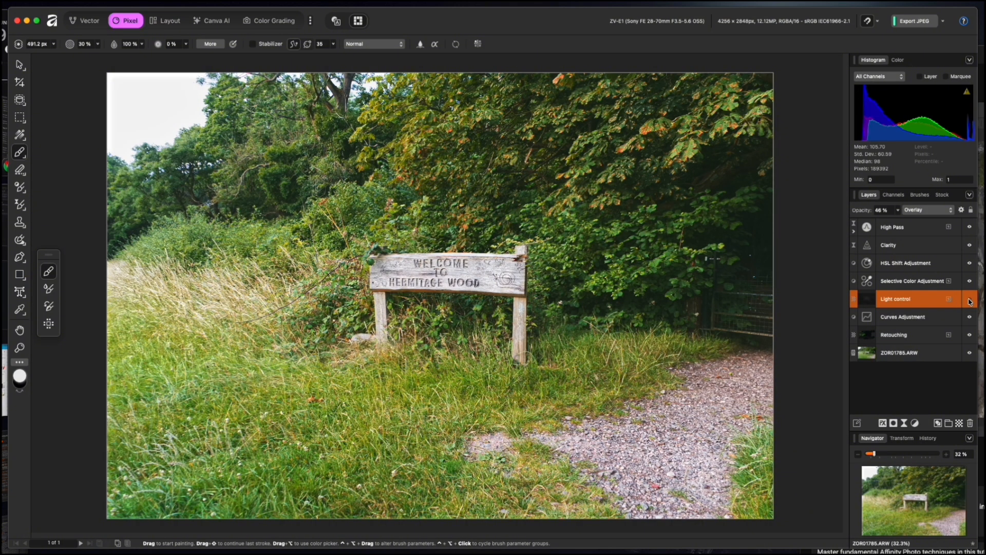
{"action": "left_click", "coordinate": [970, 300]}
{"action": "left_click", "coordinate": [969, 301]}
{"action": "left_click", "coordinate": [970, 301]}
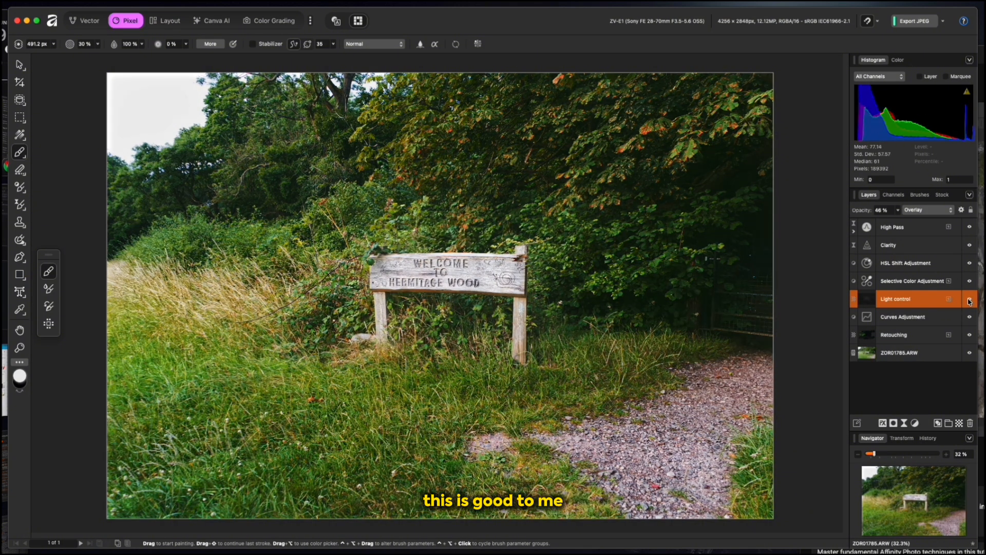
{"action": "left_click", "coordinate": [899, 210]}
{"action": "mouse_move", "coordinate": [897, 222]}
{"action": "left_mouse_down"}
{"action": "mouse_move", "coordinate": [880, 226]}
{"action": "mouse_move", "coordinate": [911, 221]}
{"action": "mouse_move", "coordinate": [896, 221]}
{"action": "left_mouse_up"}
Fine-tune the Blacks in the Selective Color adjustment, setting their Black component to about 3%
{"action": "left_click", "coordinate": [908, 282]}
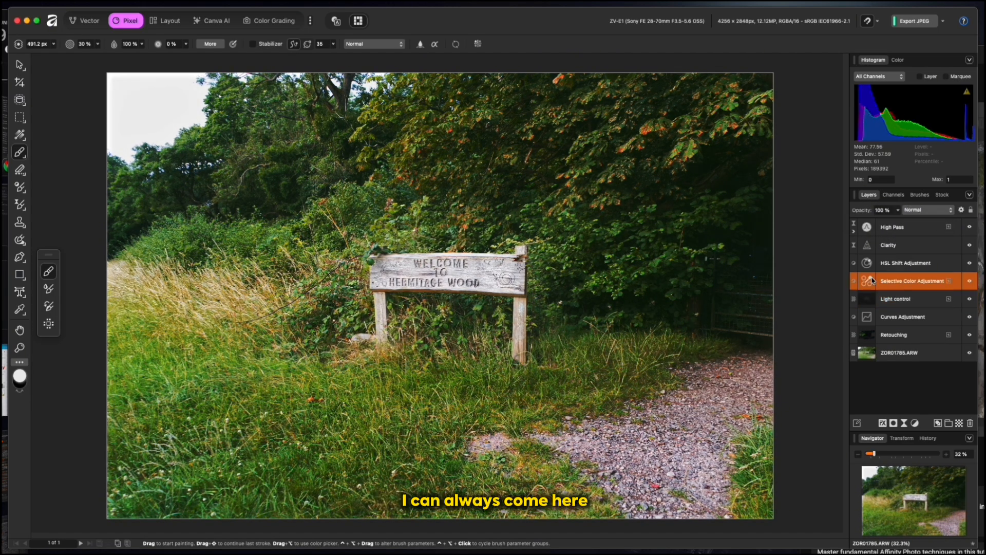
{"action": "double_click", "coordinate": [867, 281]}
{"action": "mouse_move", "coordinate": [704, 409]}
{"action": "left_mouse_down"}
{"action": "mouse_move", "coordinate": [716, 407]}
{"action": "mouse_move", "coordinate": [704, 407]}
{"action": "left_mouse_up"}
{"action": "mouse_move", "coordinate": [712, 465]}
{"action": "left_mouse_down"}
{"action": "mouse_move", "coordinate": [700, 465]}
{"action": "mouse_move", "coordinate": [709, 467]}
{"action": "left_mouse_up"}
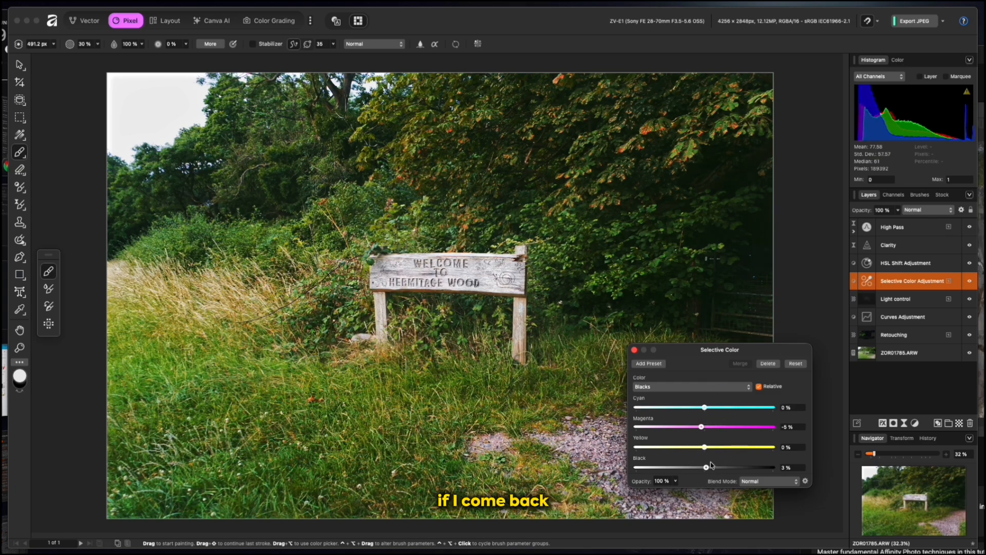
{"action": "left_click", "coordinate": [635, 352]}
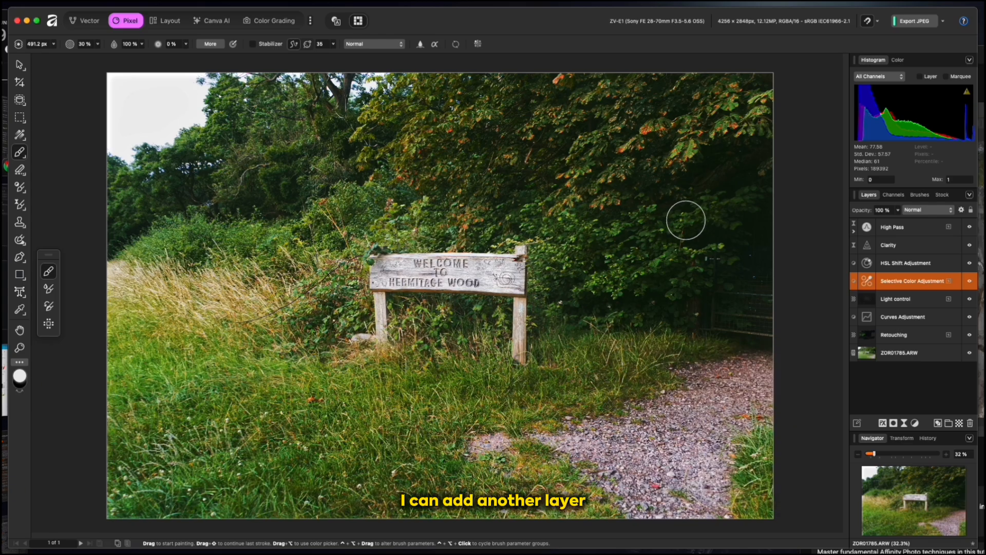
Try a White Balance adjustment above the High Pass layer, shifting its balance and tint slightly, and delete it
{"action": "left_click", "coordinate": [907, 229]}
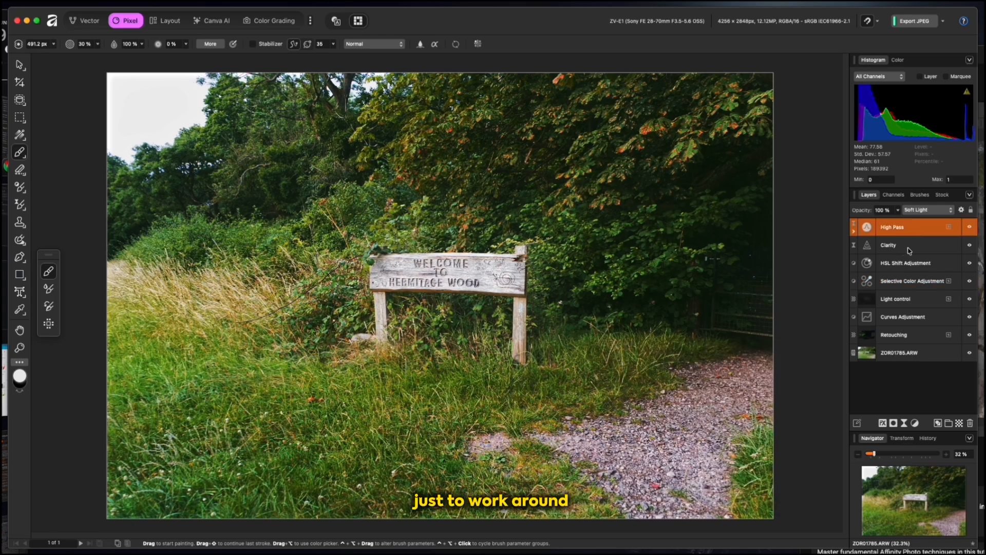
{"action": "left_click", "coordinate": [904, 424]}
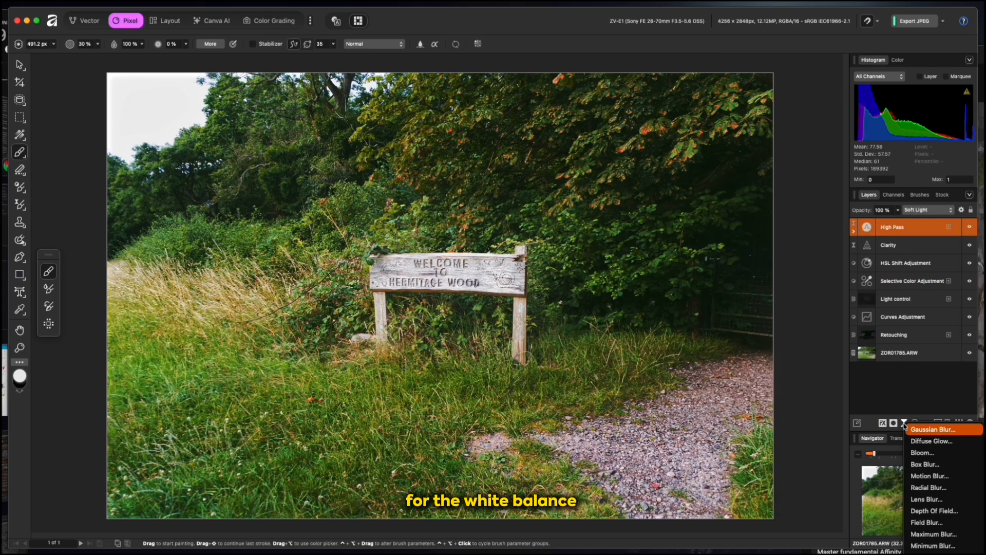
{"action": "left_click", "coordinate": [915, 423]}
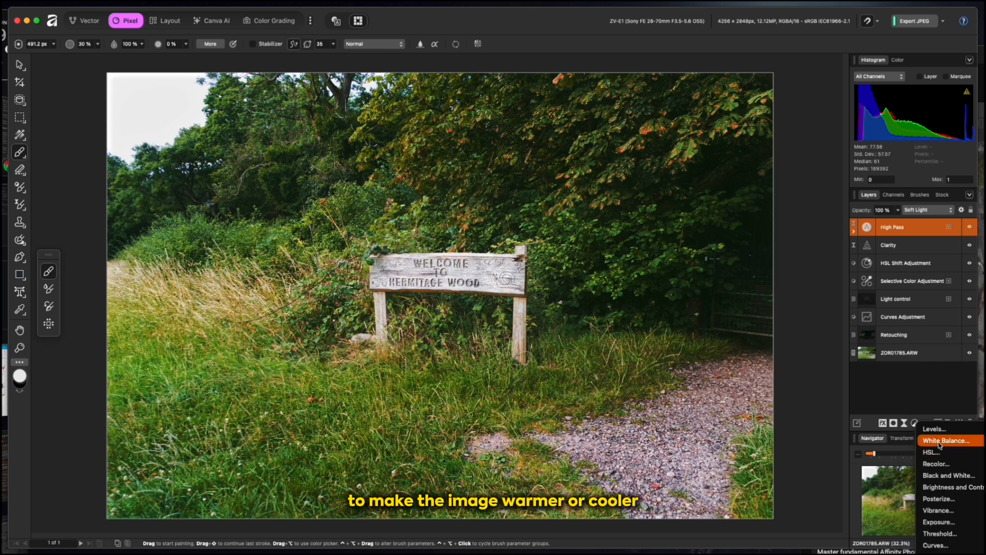
{"action": "left_click", "coordinate": [940, 444]}
{"action": "mouse_move", "coordinate": [704, 435]}
{"action": "left_mouse_down"}
{"action": "mouse_move", "coordinate": [714, 434]}
{"action": "mouse_move", "coordinate": [704, 435]}
{"action": "left_mouse_up"}
{"action": "left_click", "coordinate": [704, 454]}
{"action": "left_click", "coordinate": [634, 399]}
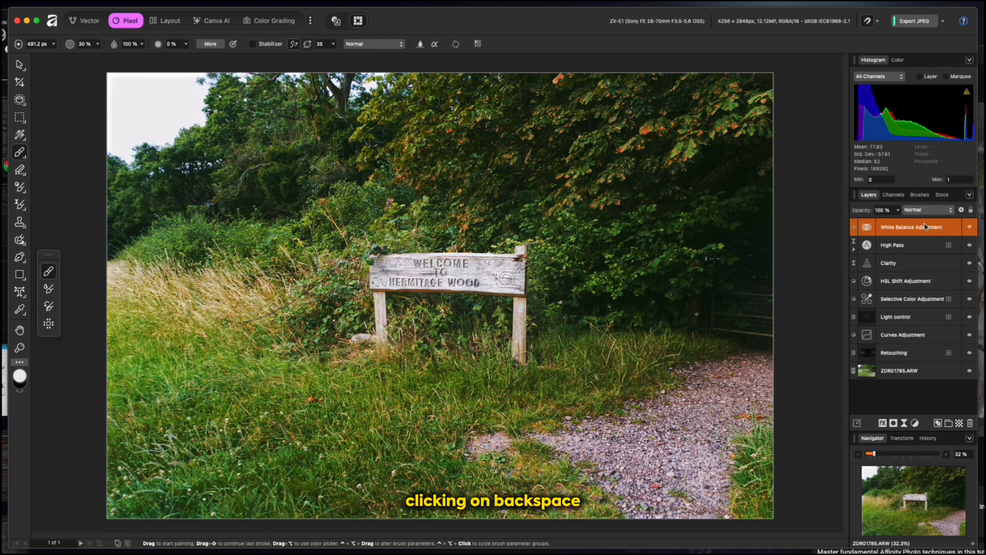
{"action": "key", "text": "BackSpace"}
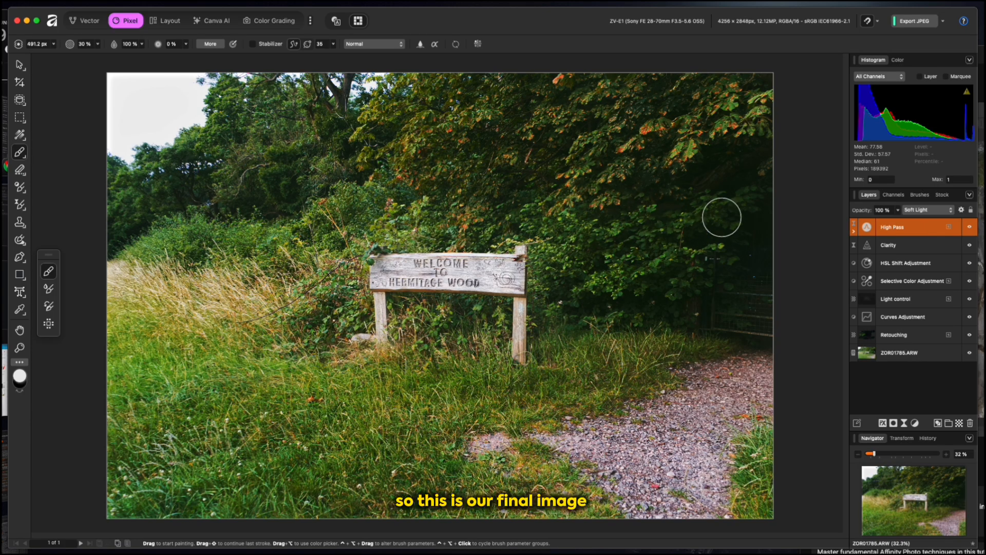
Compare the photo before and after editing by hiding and showing all layers from High Pass down to Retouching together
{"action": "left_click", "coordinate": [915, 336], "text": "shift"}
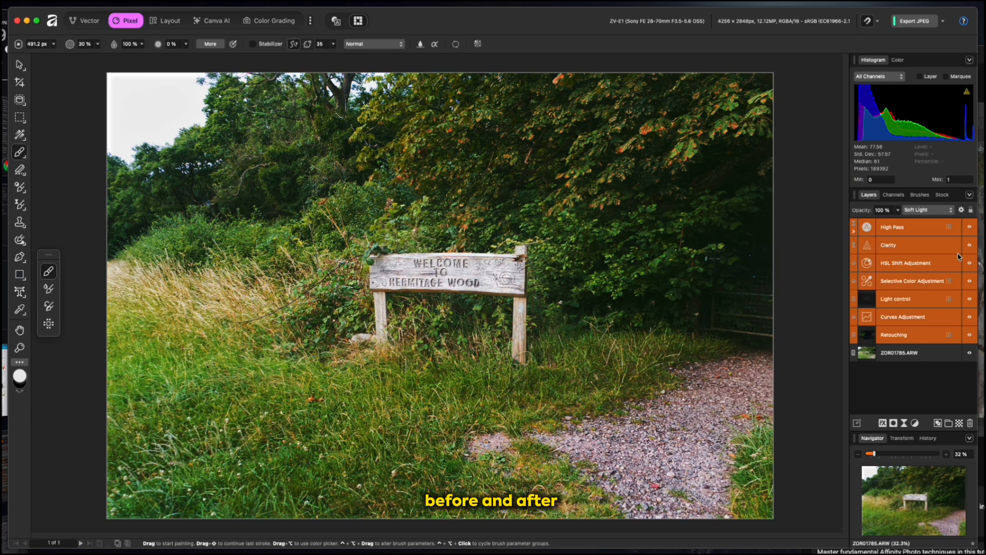
{"action": "left_click", "coordinate": [971, 229]}
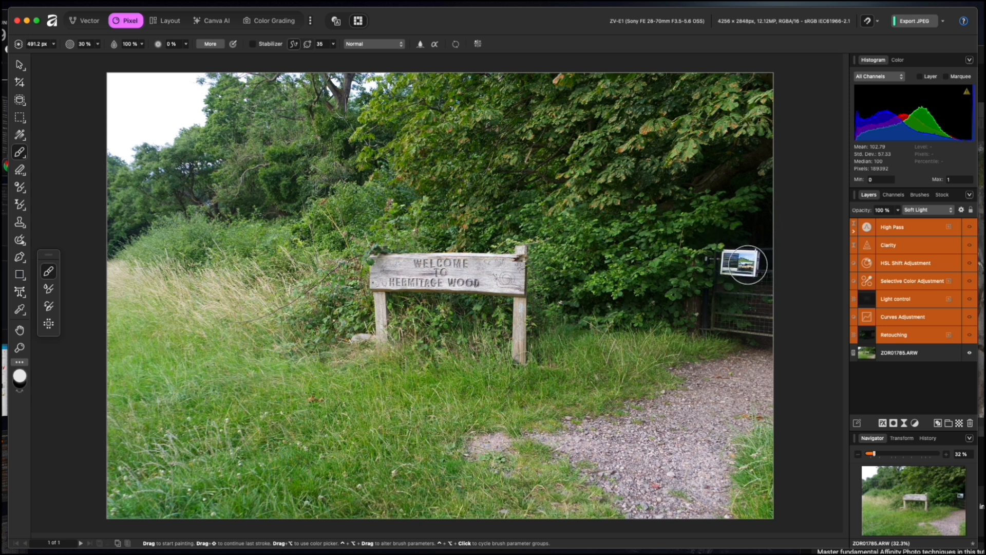
{"action": "left_click", "coordinate": [970, 229]}
{"action": "left_click", "coordinate": [971, 229]}
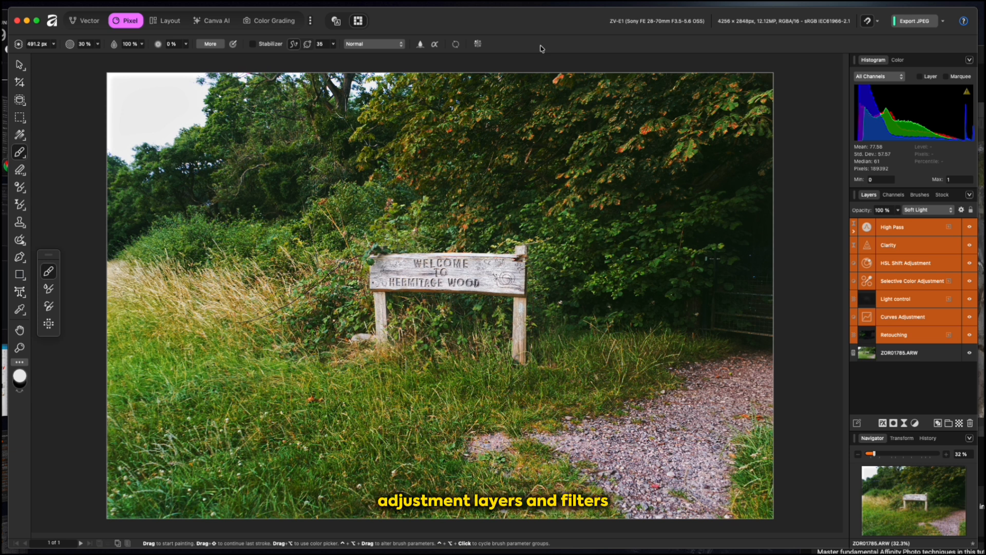
Save the layered document as "Welcome to Hermitage Wood.af" in the Pictures folder
{"action": "left_click", "coordinate": [49, 2]}
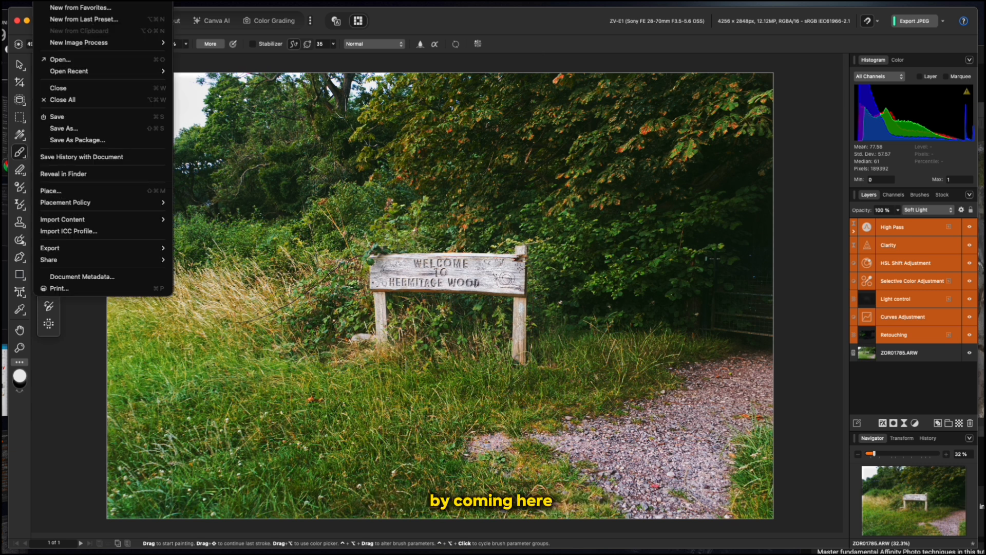
{"action": "left_click", "coordinate": [82, 135]}
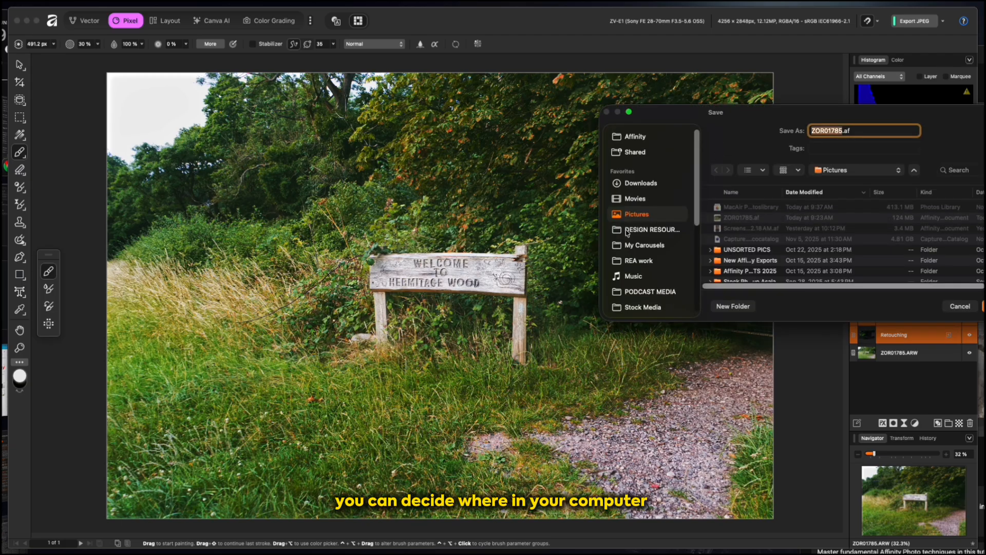
{"action": "left_click", "coordinate": [842, 131]}
{"action": "key", "text": "BackSpace"}
{"action": "key", "text": "BackSpace"}
{"action": "key", "text": "BackSpace"}
{"action": "key", "text": "BackSpace"}
{"action": "key", "text": "BackSpace"}
{"action": "key", "text": "BackSpace"}
{"action": "key", "text": "BackSpace"}
{"action": "key", "text": "BackSpace"}
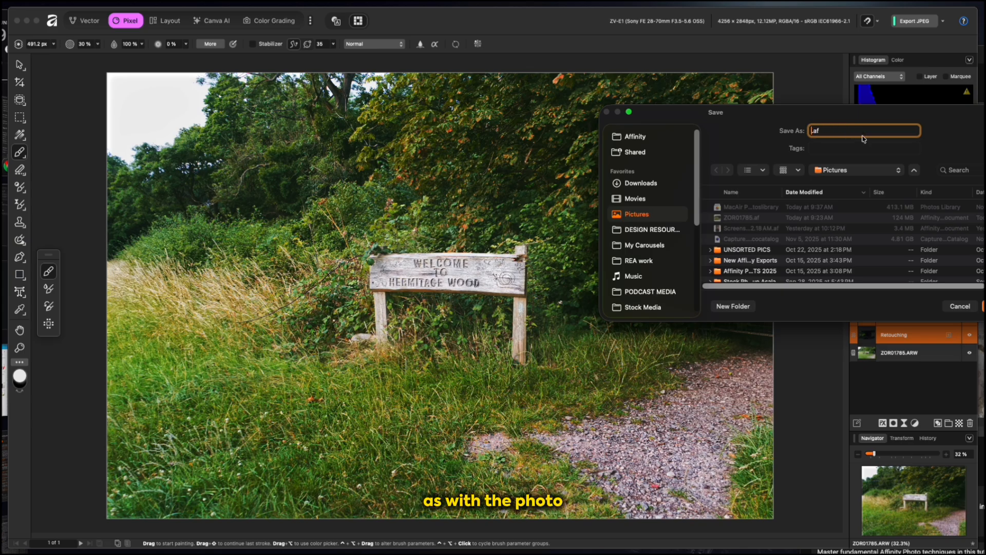
{"action": "type", "text": "Her"}
{"action": "key", "text": "BackSpace"}
{"action": "key", "text": "BackSpace"}
{"action": "key", "text": "BackSpace"}
{"action": "type", "text": "Welcome to Hermitage W"}
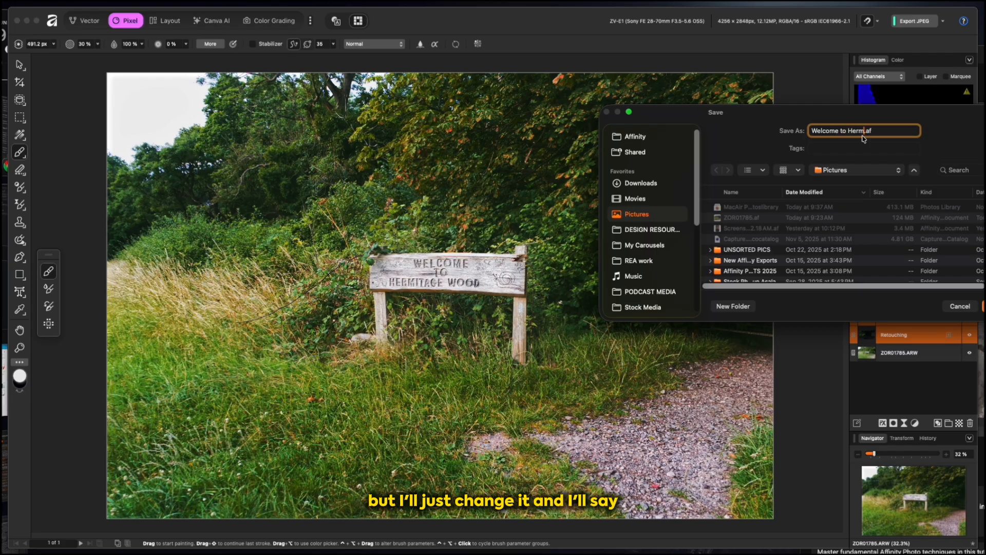
{"action": "type", "text": "ood"}
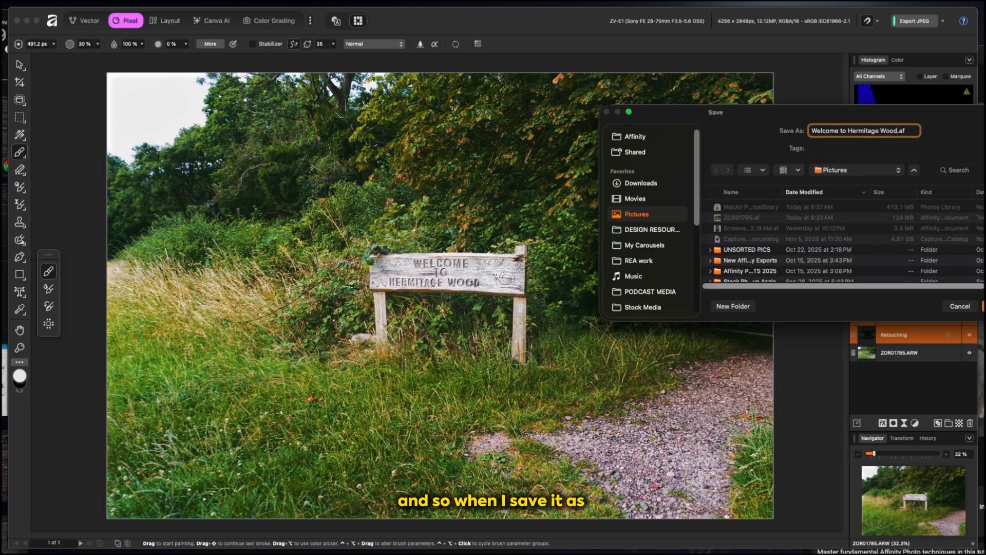
{"action": "key", "text": "Return"}
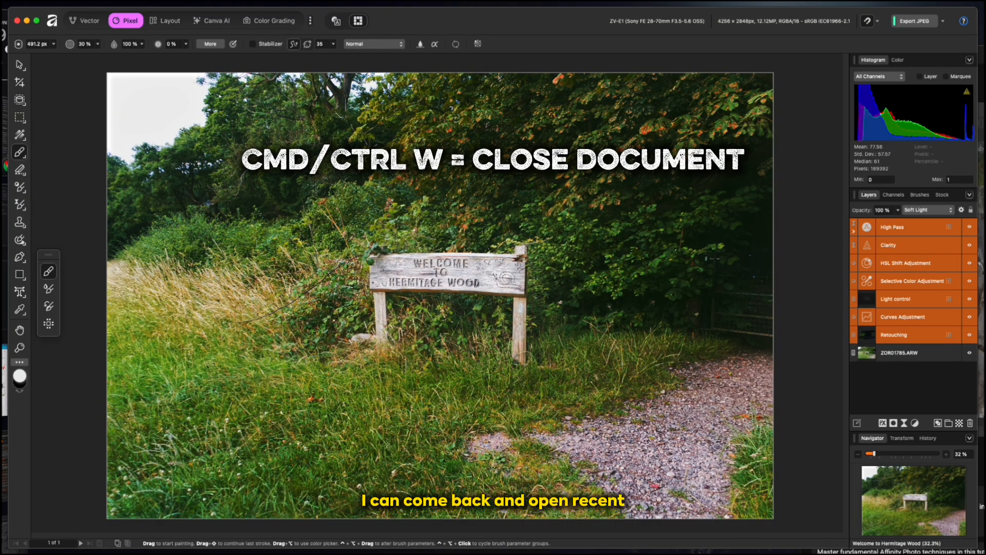
Close the document and reopen Welcome to Hermitage Wood.af from the recent files without using its recovery version
{"action": "key", "text": "super+w"}
{"action": "mouse_move", "coordinate": [103, 71]}
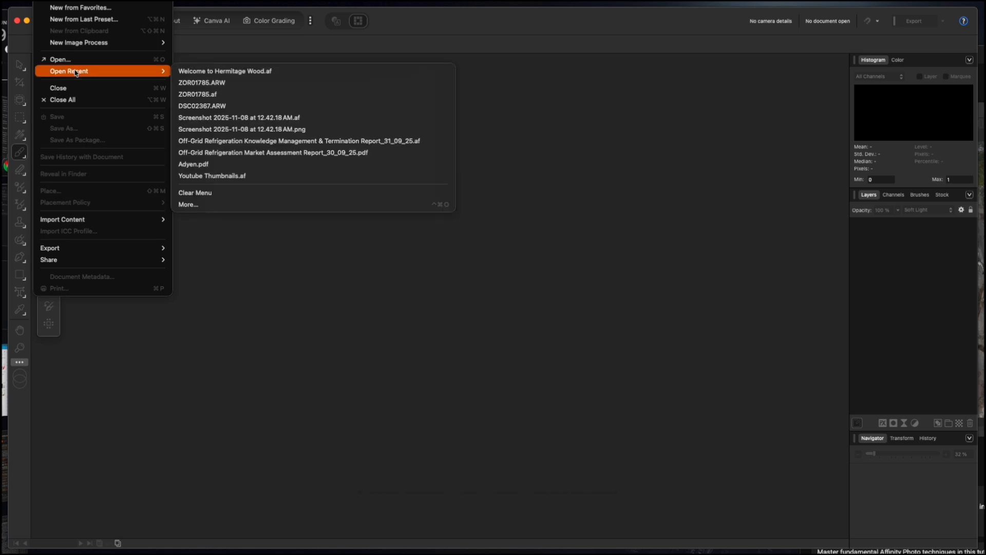
{"action": "left_click", "coordinate": [187, 73]}
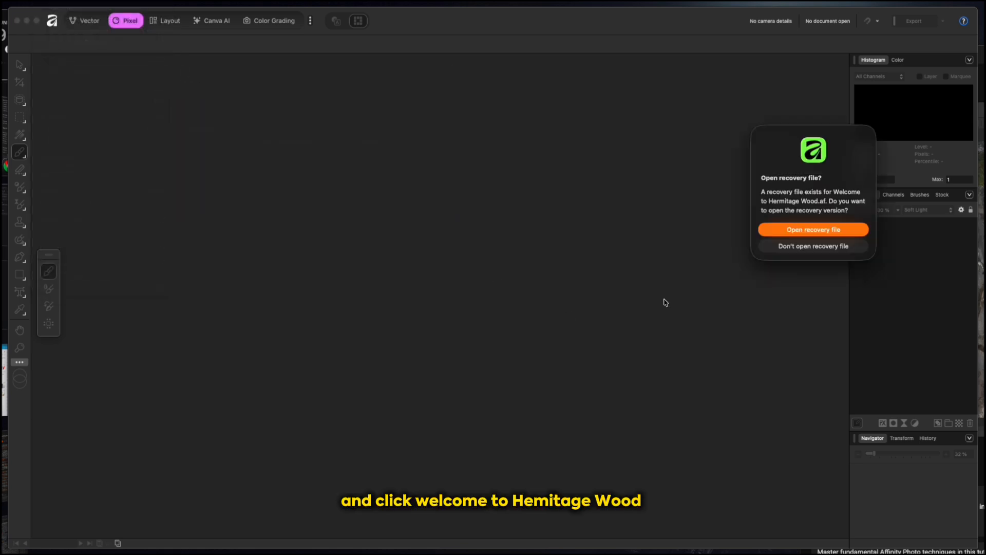
{"action": "left_click", "coordinate": [828, 245]}
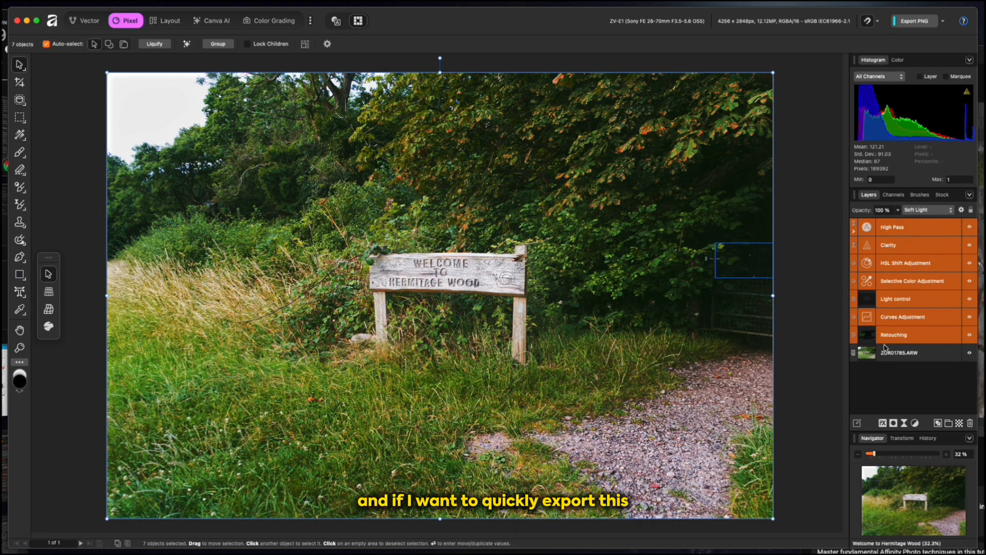
Deselect all layers and set the quick export format to JPEG, leaving the other export settings at their defaults
{"action": "left_click", "coordinate": [474, 67]}
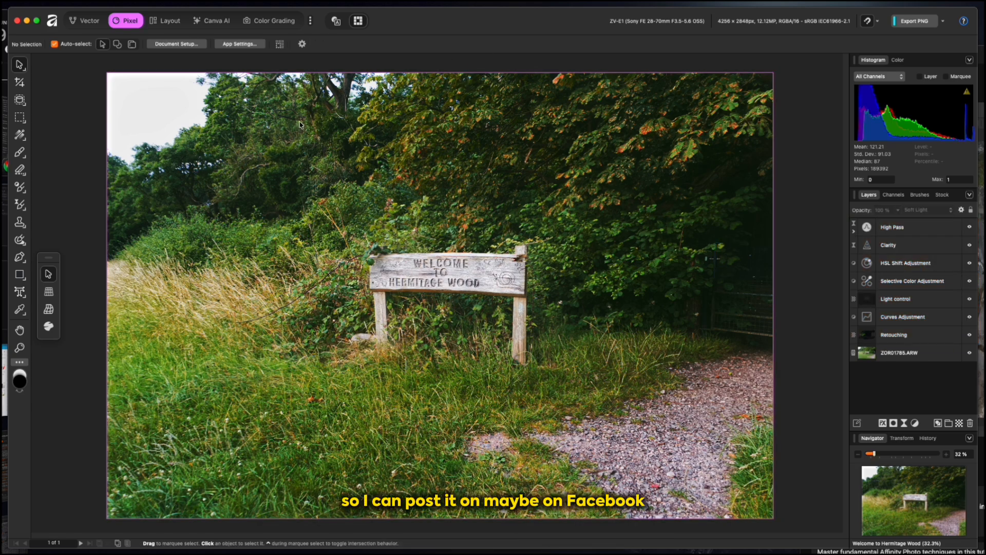
{"action": "left_click", "coordinate": [928, 24]}
{"action": "left_click", "coordinate": [906, 39]}
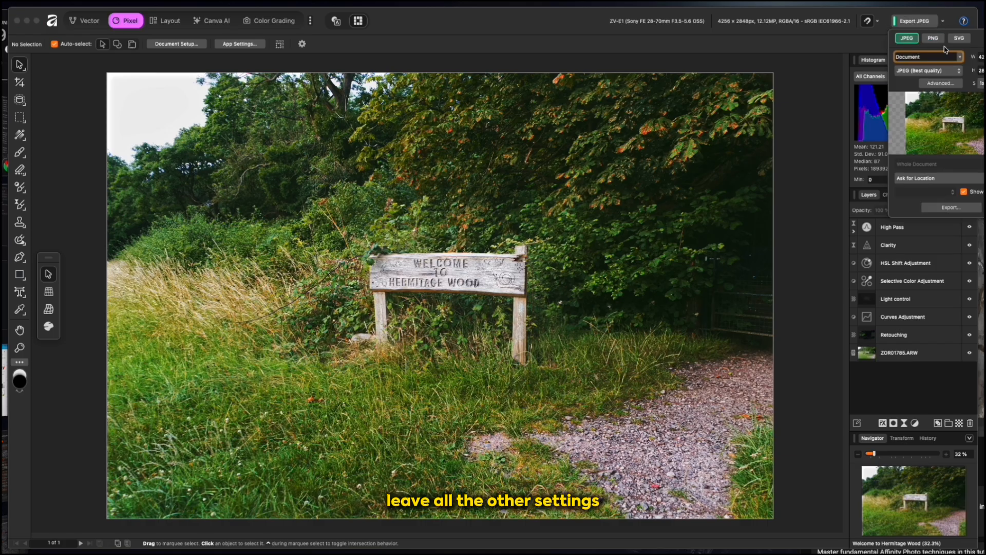
{"action": "left_click", "coordinate": [951, 21]}
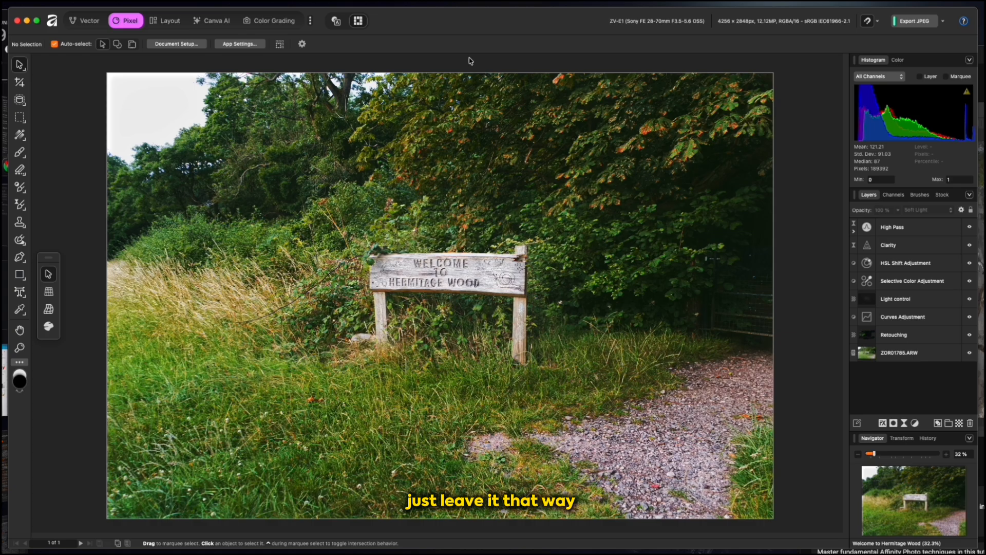
Export the photo to the Pictures folder as "Welcome to Hermitage Wood.jpg" and view the exported file in an enlarged Finder preview
{"action": "left_click", "coordinate": [909, 22]}
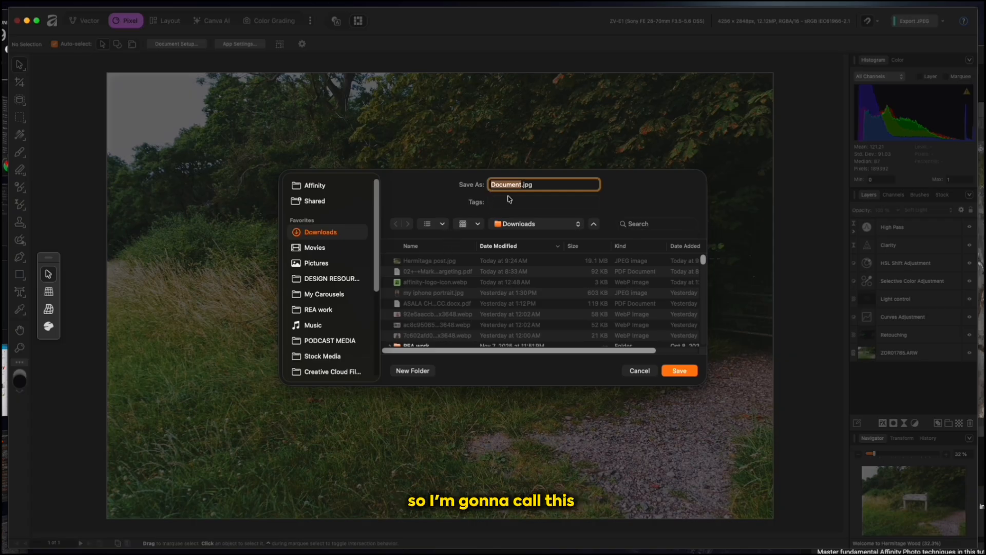
{"action": "left_click", "coordinate": [337, 264]}
{"action": "left_click", "coordinate": [429, 263]}
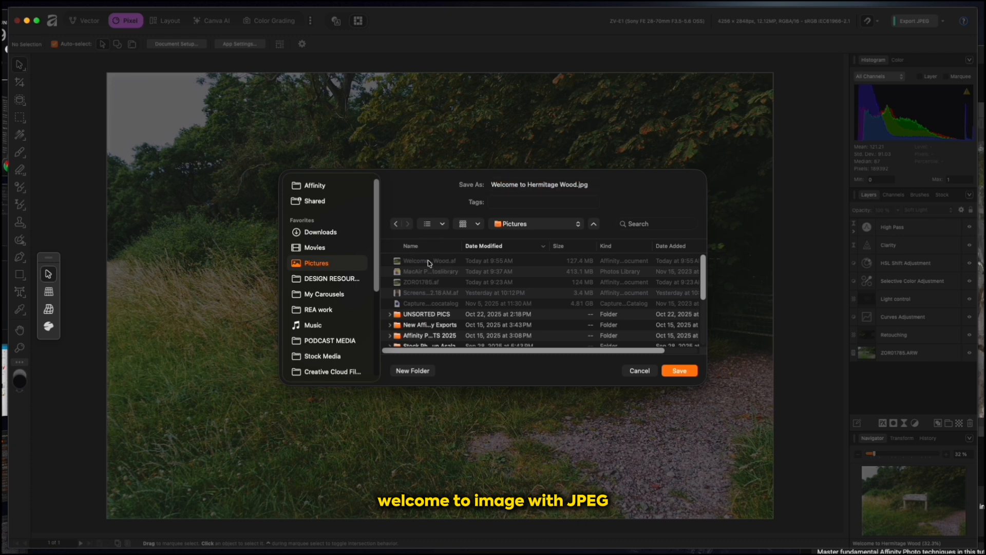
{"action": "left_click", "coordinate": [679, 371]}
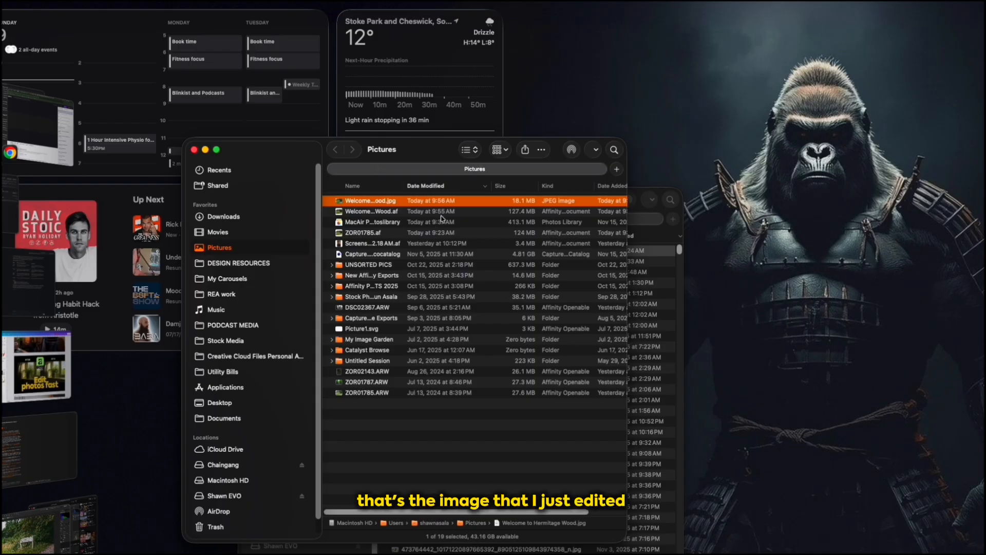
{"action": "key", "text": "space"}
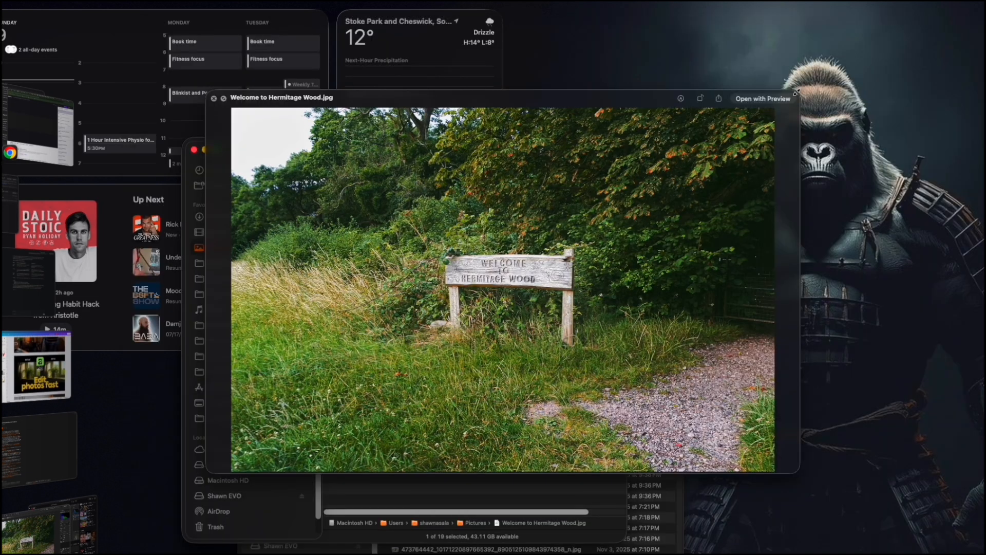
{"action": "left_click_drag", "start_coordinate": [797, 92], "coordinate": [898, 45]}
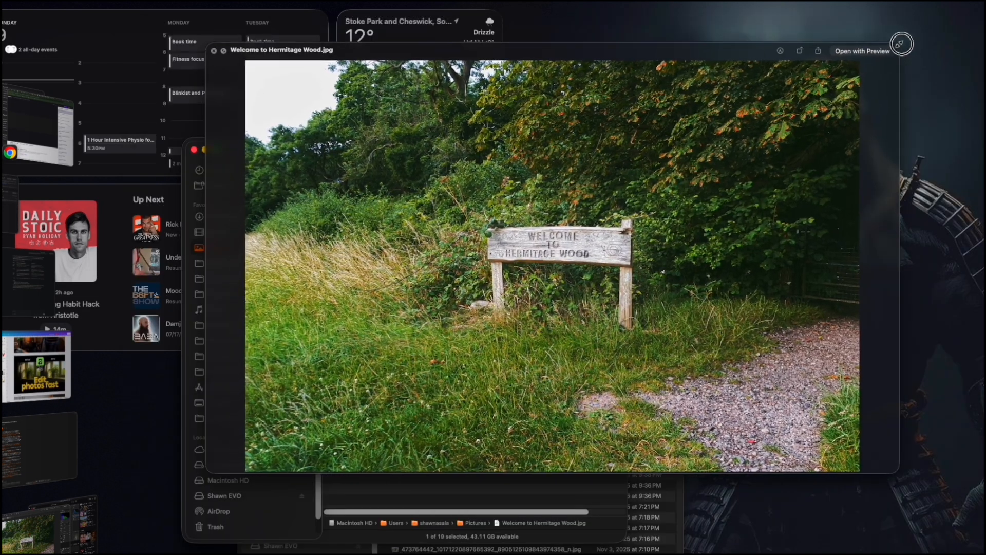